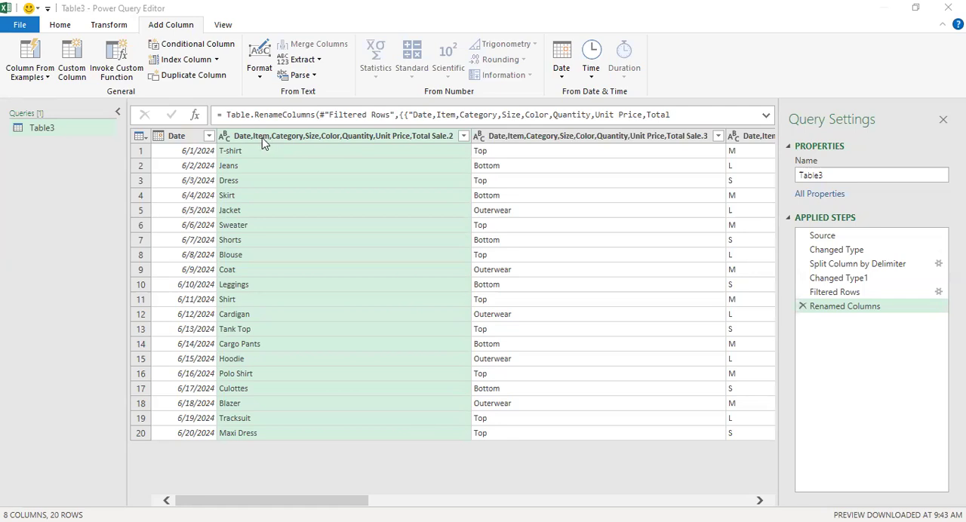
Step: Rename the column of garment names to Item and the adjoining Top/Bottom/Outerwear column to Category
double_click(343, 138)
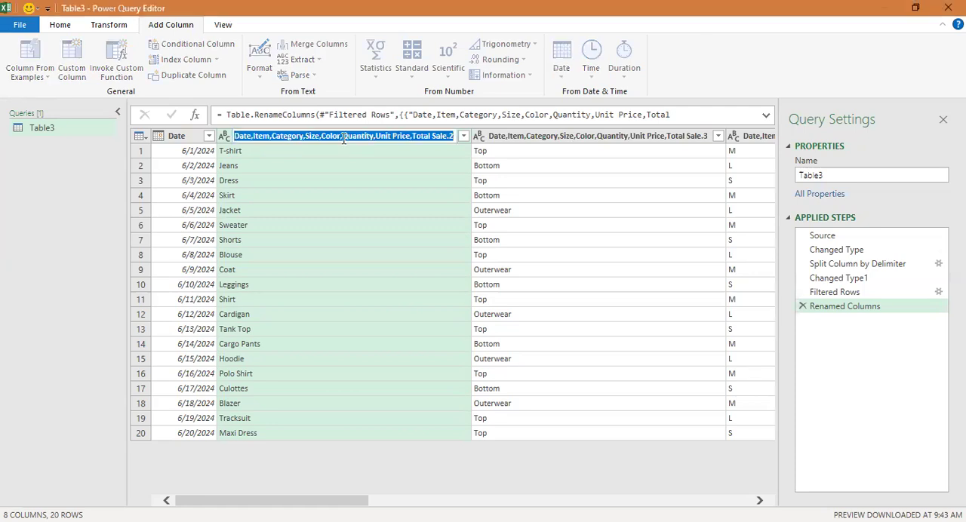
type("Item")
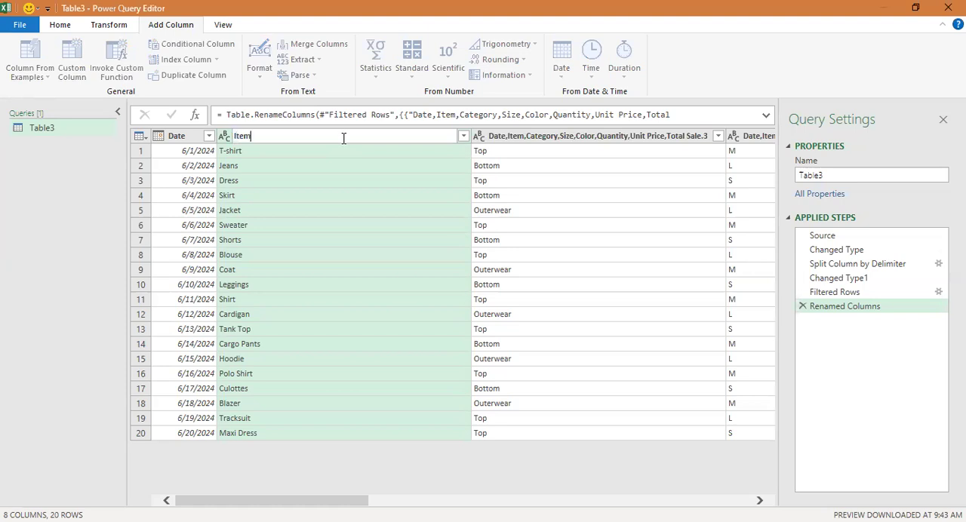
key("Return")
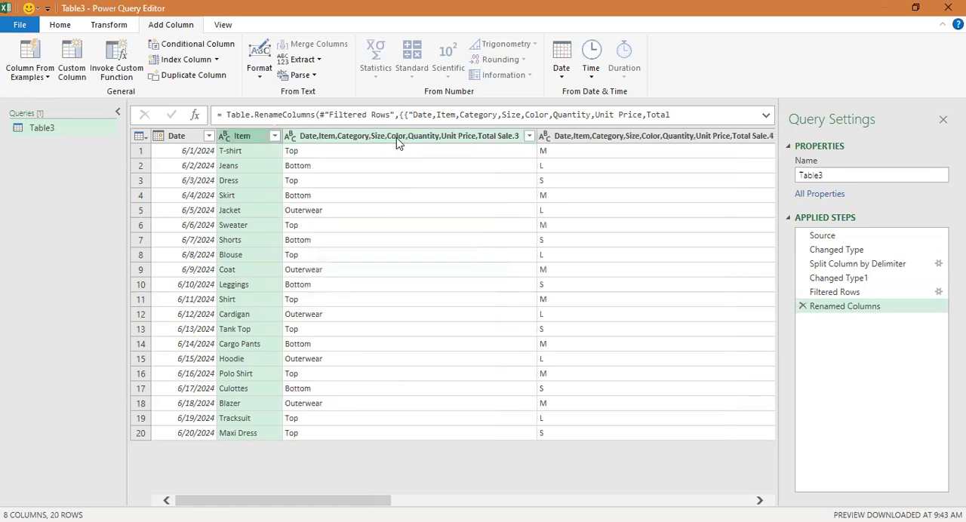
double_click(355, 138)
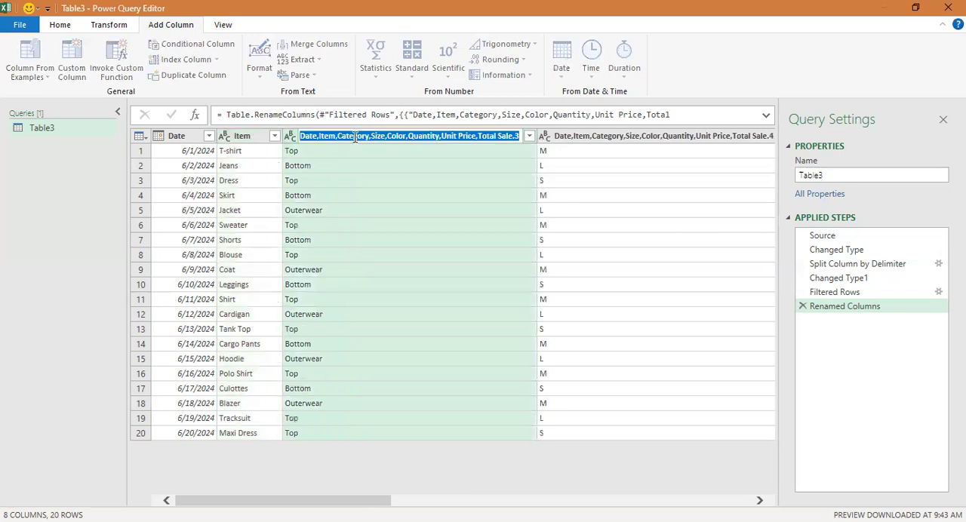
type("Catego")
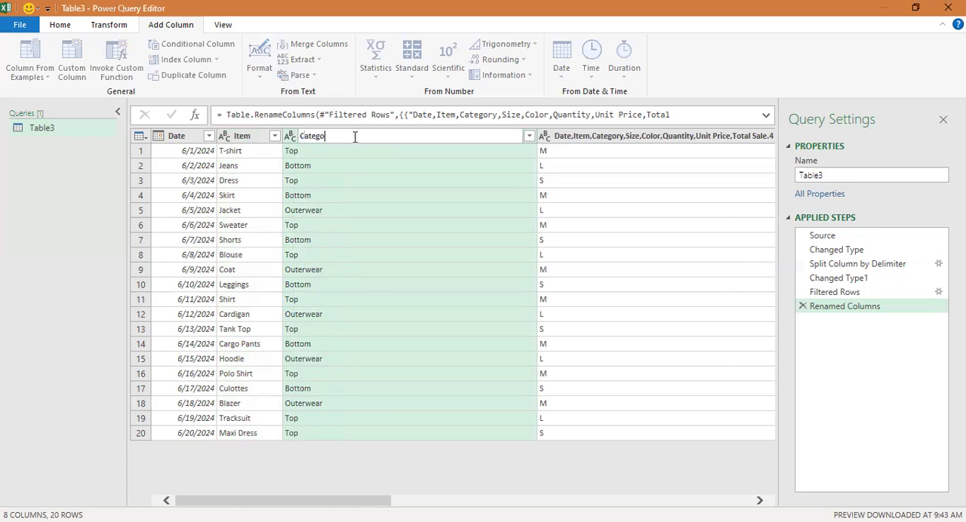
type("ry")
key("Return")
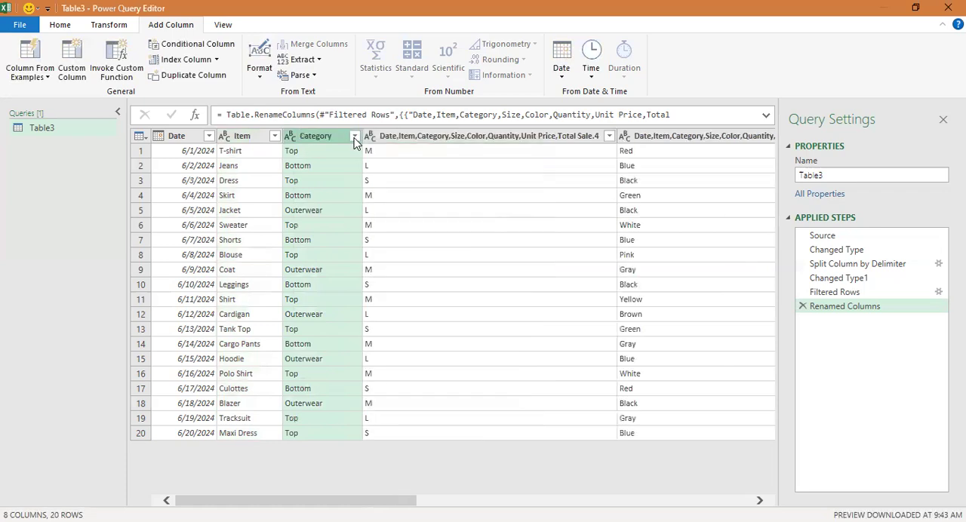
Step: Rename the column of S/M/L values to Size and the column of colour names to Color
double_click(462, 136)
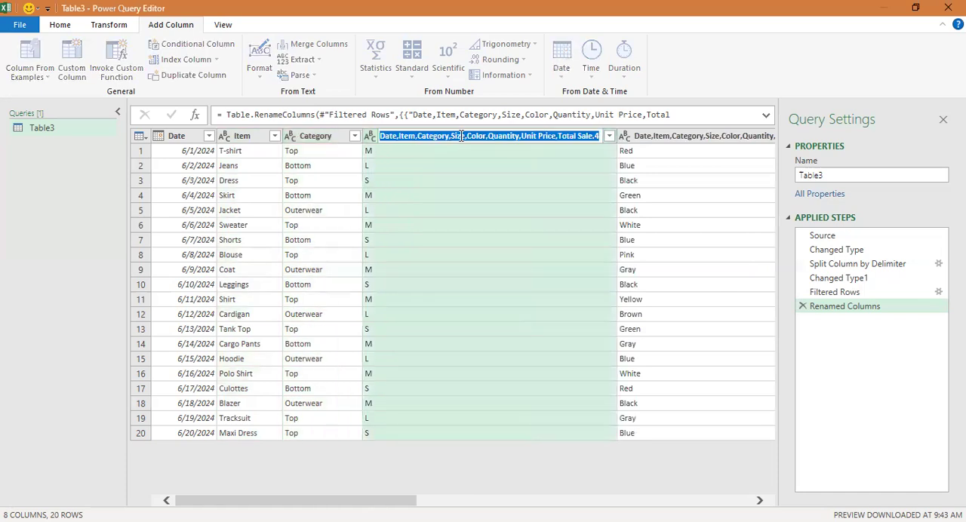
key("BackSpace")
type("Siz")
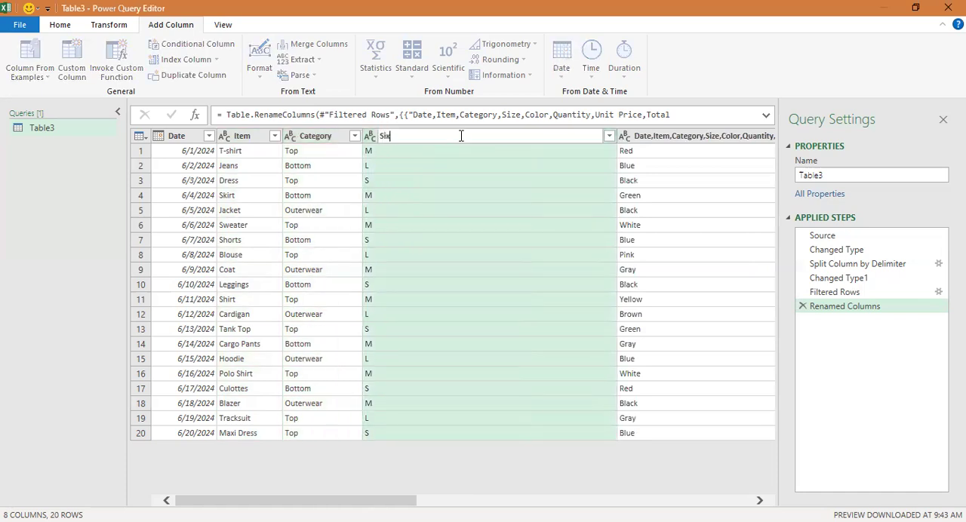
type("e")
key("Return")
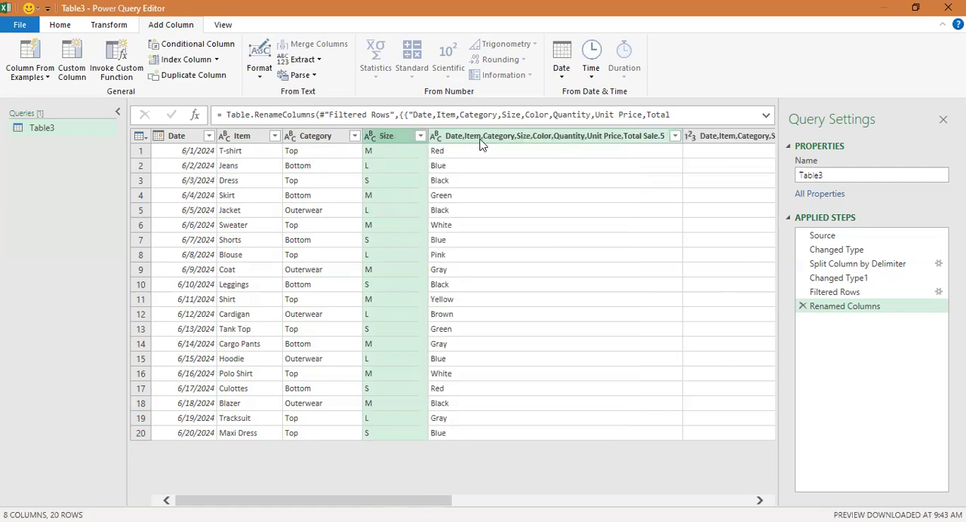
left_click(481, 141)
double_click(481, 138)
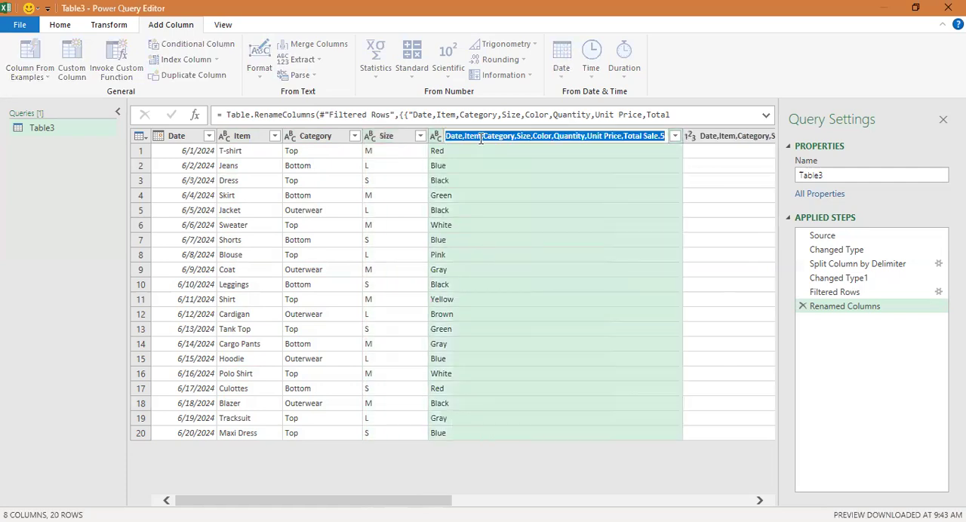
type("Color")
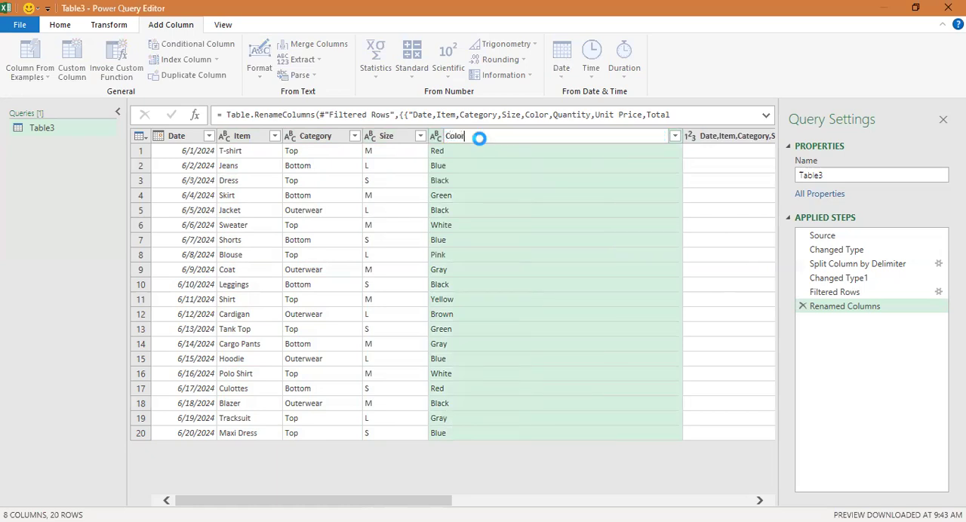
key("Return")
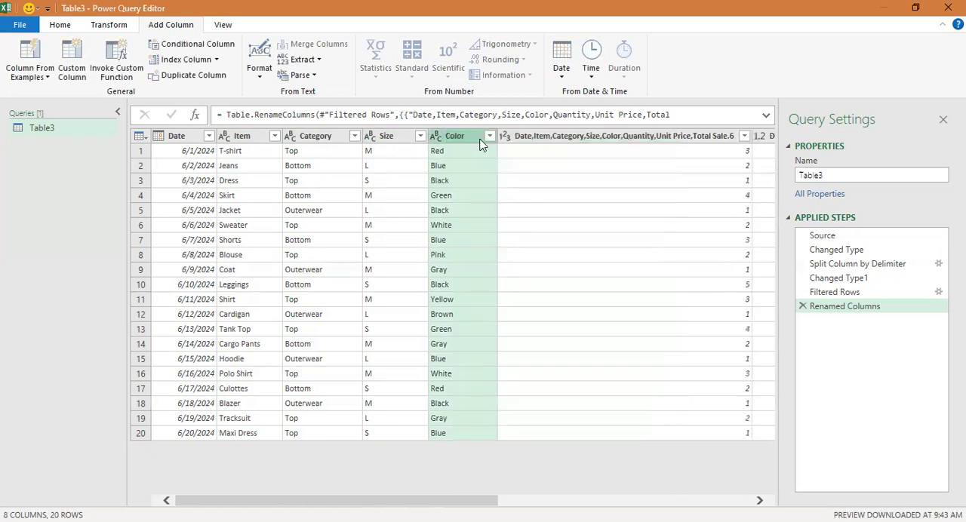
Step: Rename the whole-number column following Color to Quantities
double_click(568, 137)
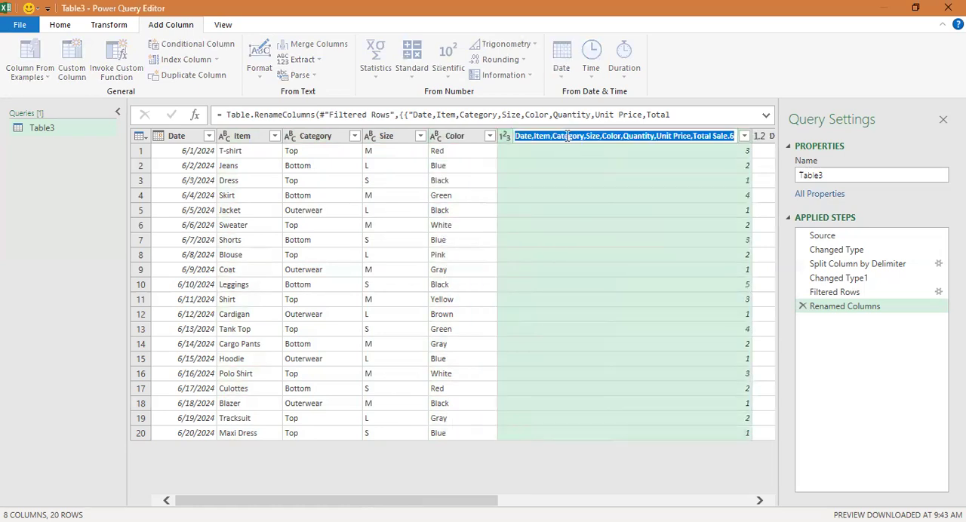
type("Quan")
key("BackSpace")
type("nti")
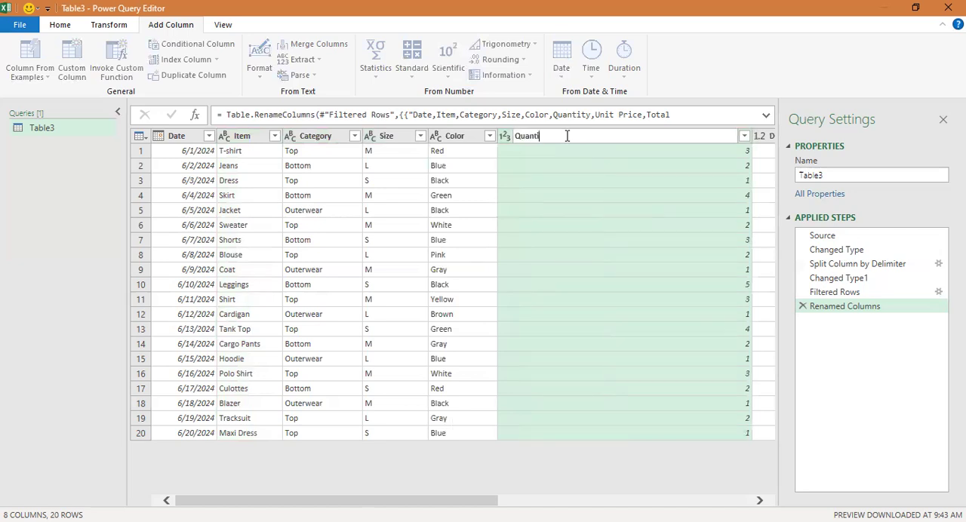
type("ties")
key("Return")
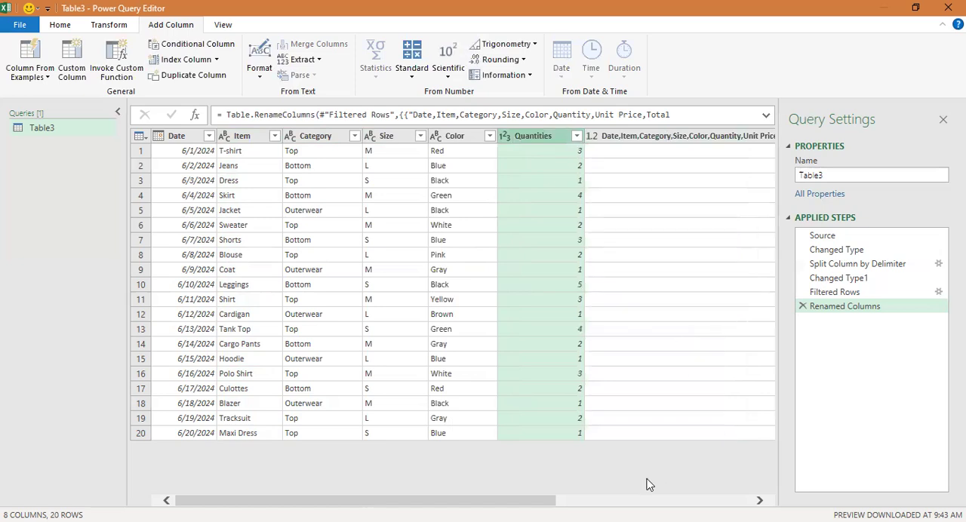
Step: Rename the decimal column following Quantities to Unit Price
left_click_drag(545, 501, 614, 501)
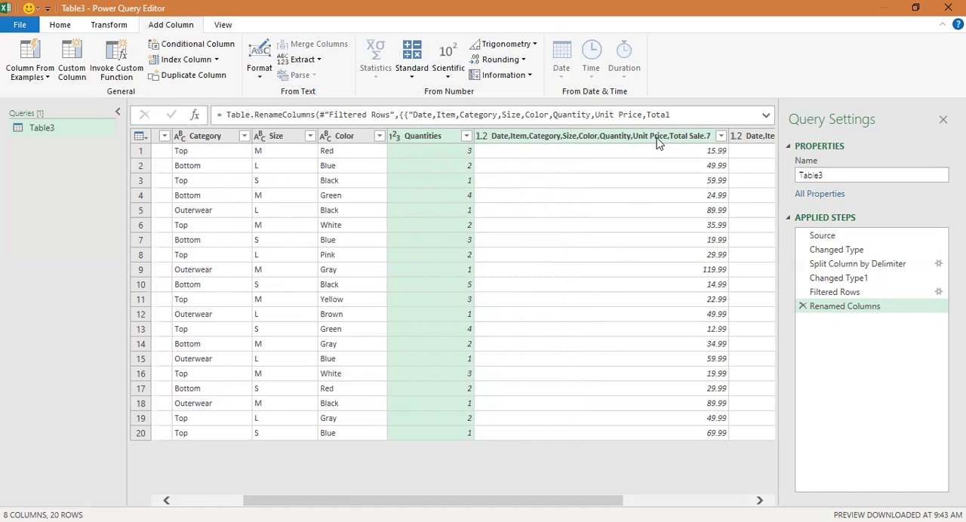
double_click(630, 137)
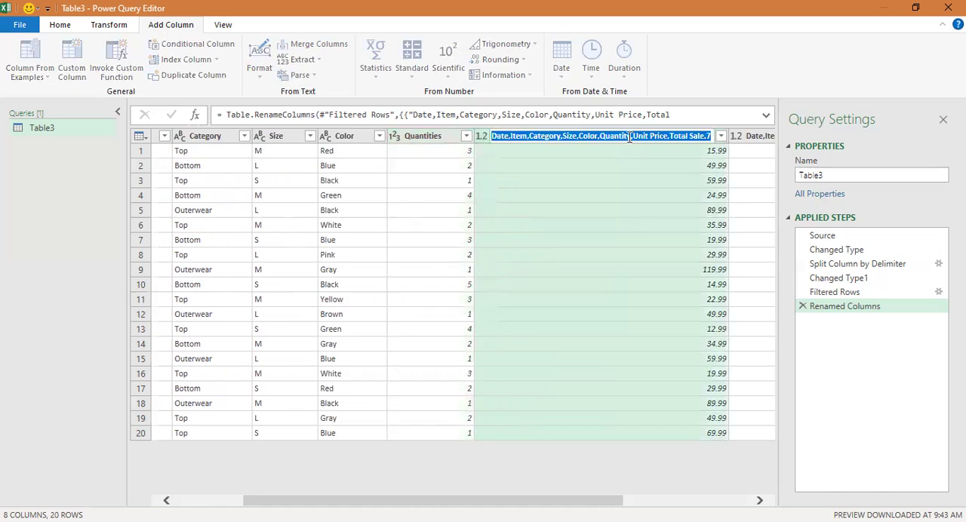
type("Uni")
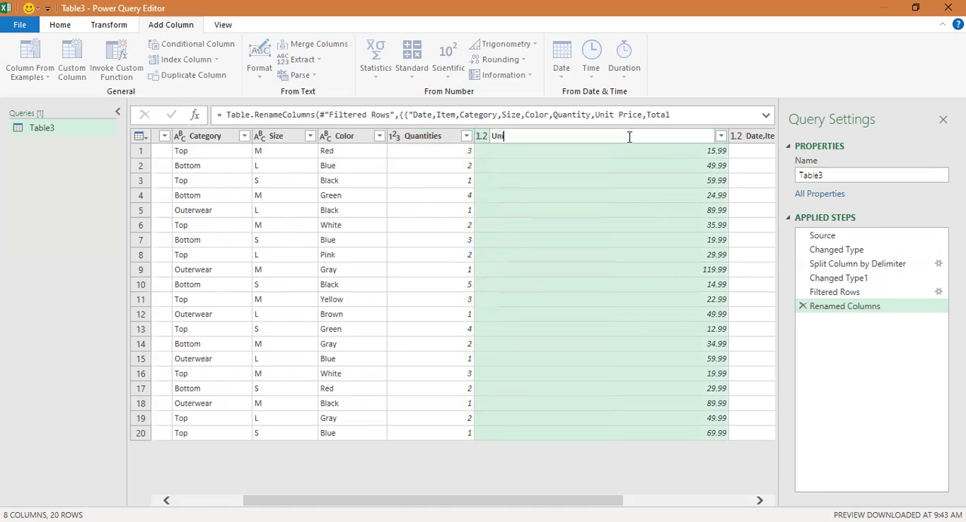
type("t Price")
key("Return")
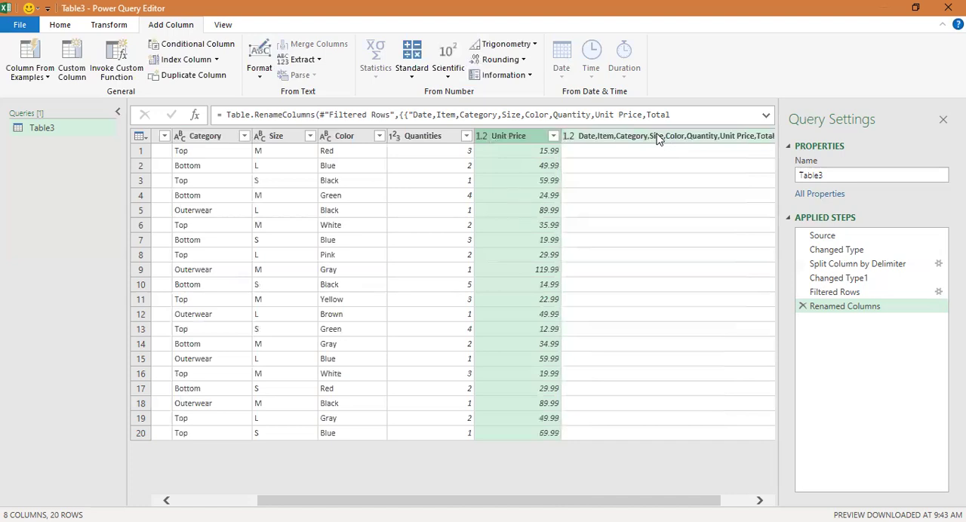
Step: Rename the last column of the table to Total sales
left_click(748, 500)
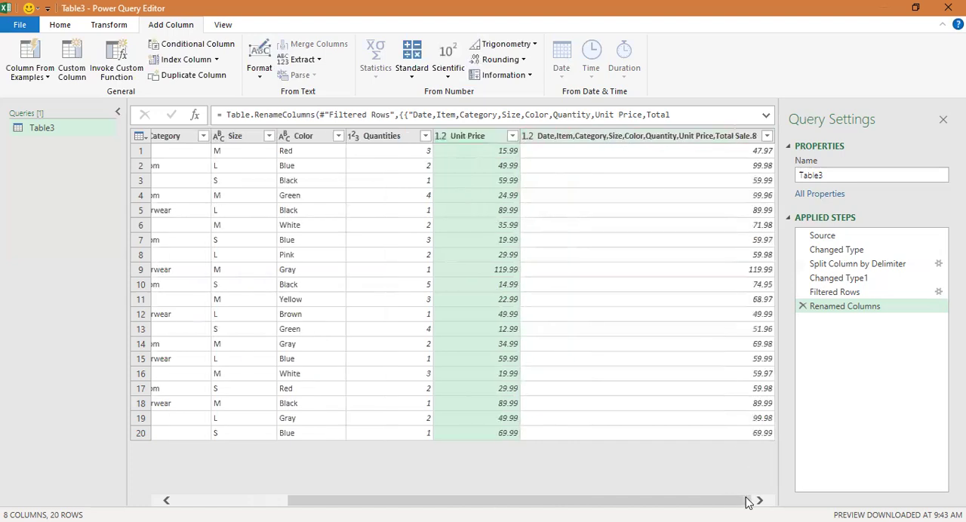
double_click(674, 136)
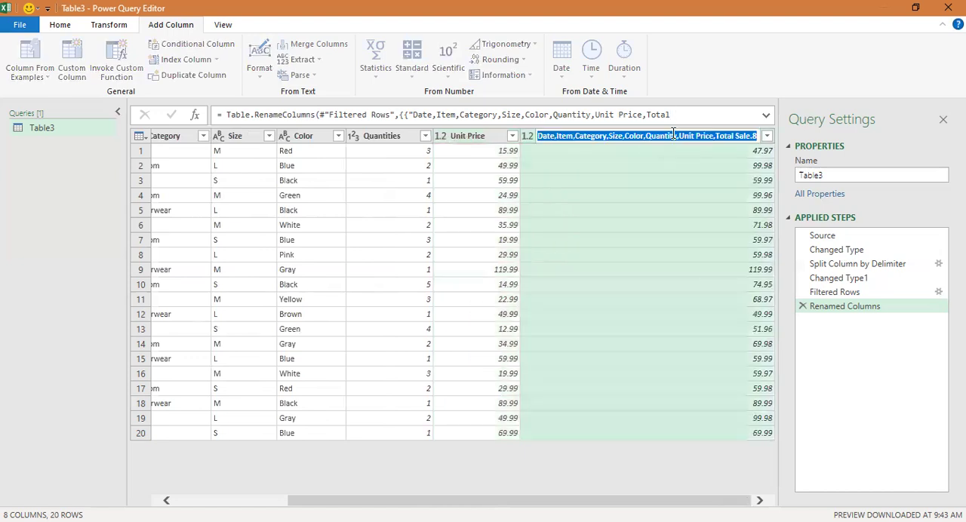
type("total")
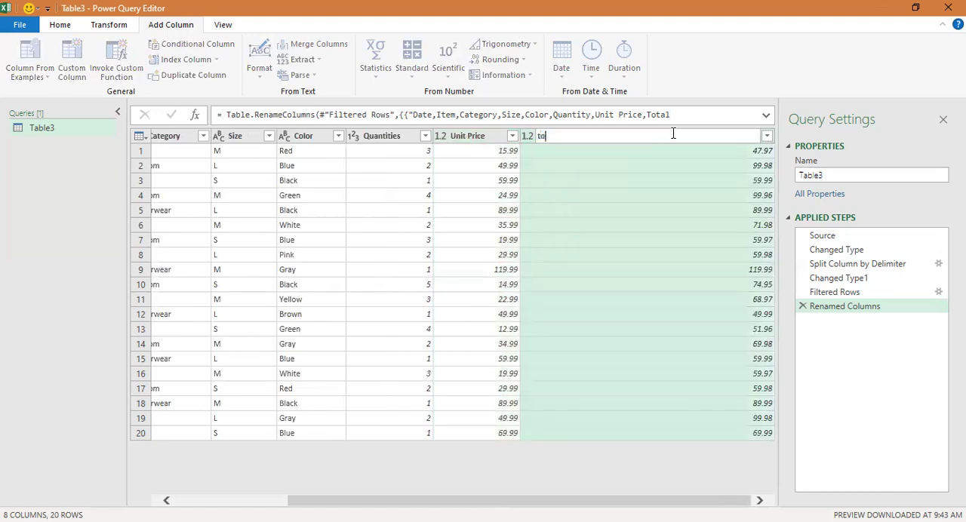
key("BackSpace")
key("BackSpace")
key("BackSpace")
key("BackSpace")
key("BackSpace")
type("Total sales")
key("Return")
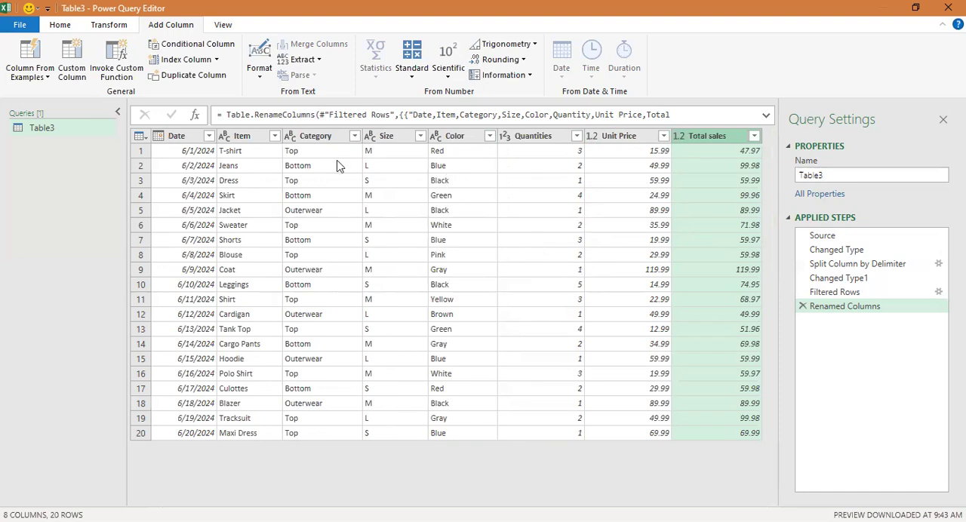
Step: Rename the query from its default table name to "AI clothes sales data"
left_click(840, 176)
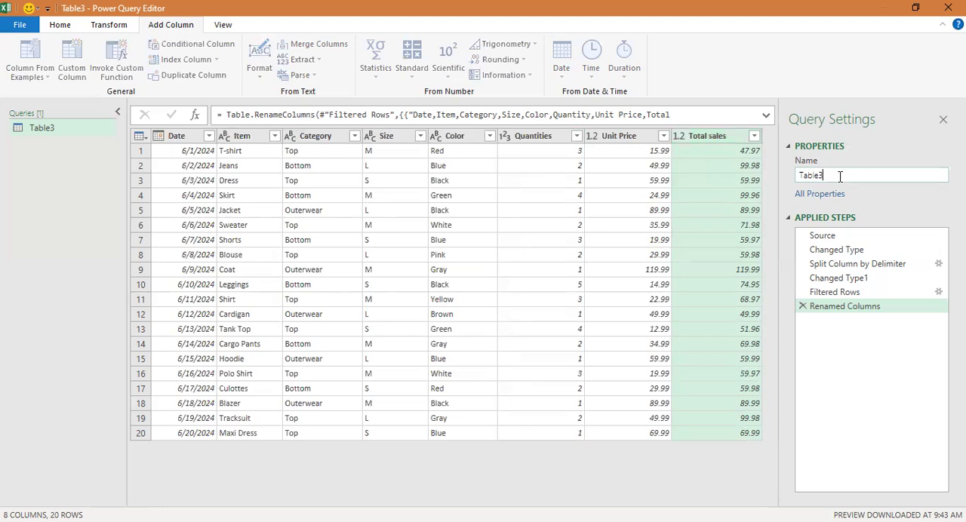
key("BackSpace")
key("BackSpace")
key("BackSpace")
key("BackSpace")
key("BackSpace")
key("BackSpace")
type("a")
key("BackSpace")
type("Al clothes sales data")
key("Return")
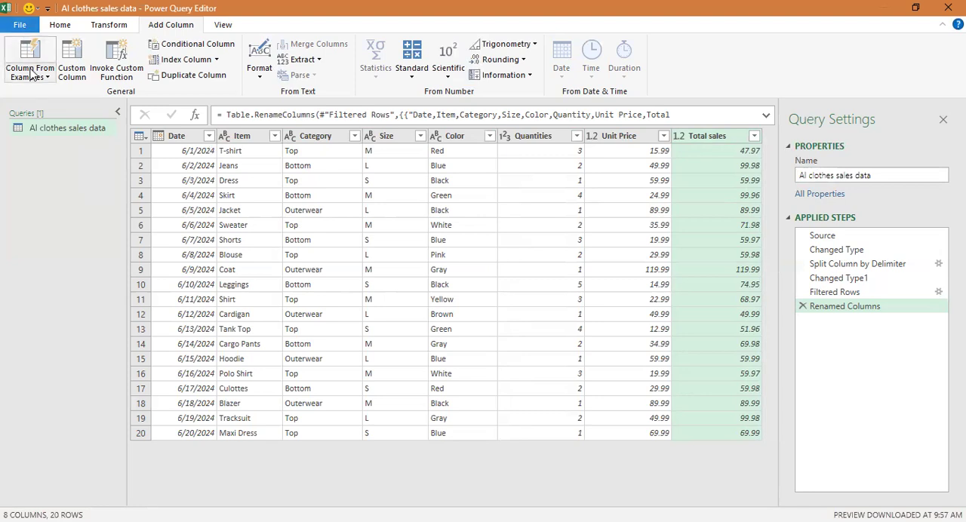
Step: Close the query editor and load the cleaned query into a new worksheet
left_click(20, 29)
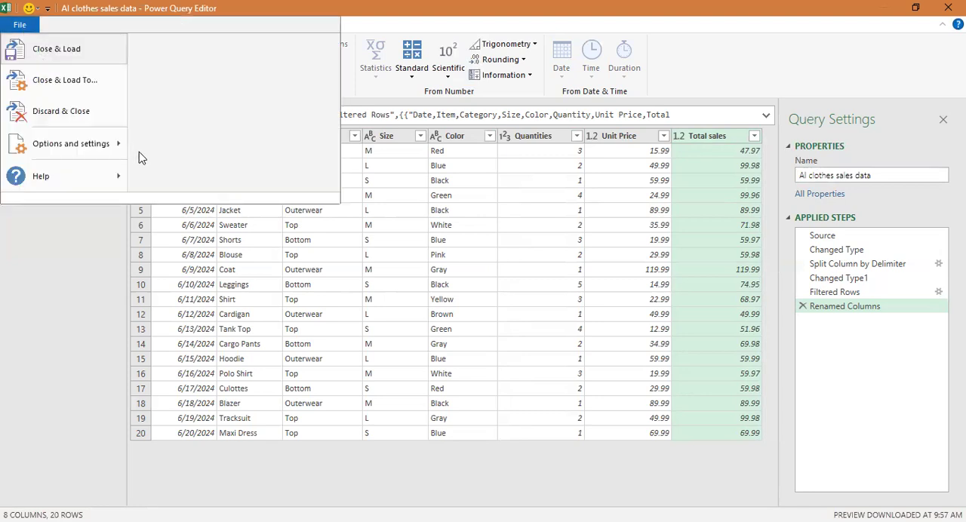
left_click(47, 59)
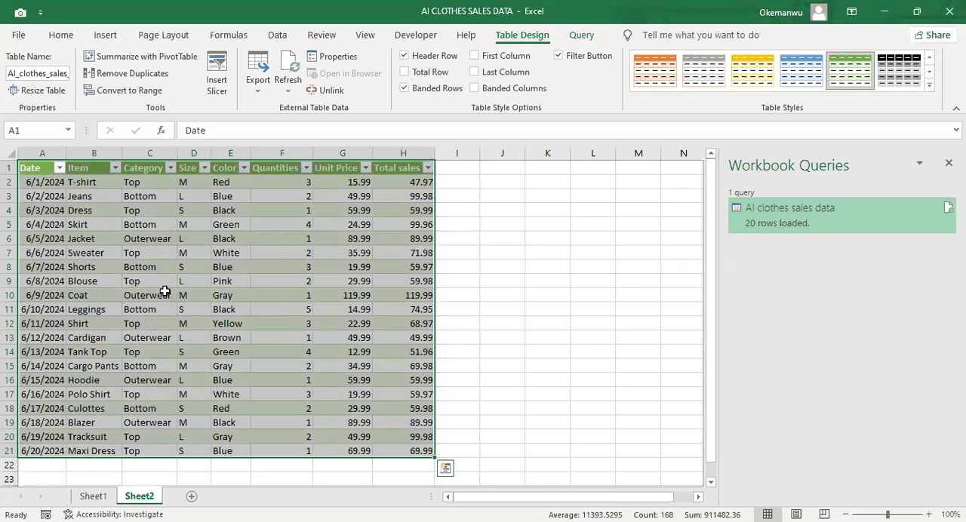
Step: Compare the original comma-separated data on Sheet1 with the loaded table on Sheet2
left_click(93, 498)
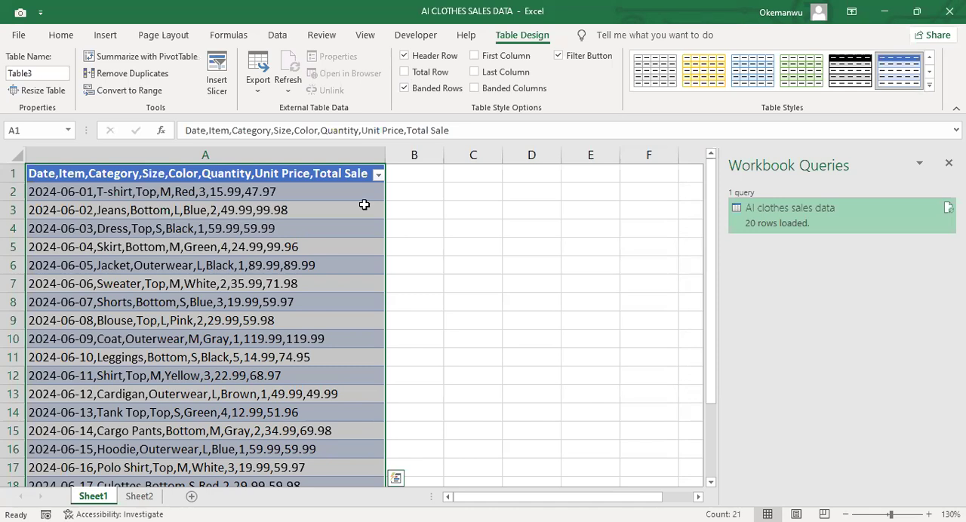
key("alt+Tab")
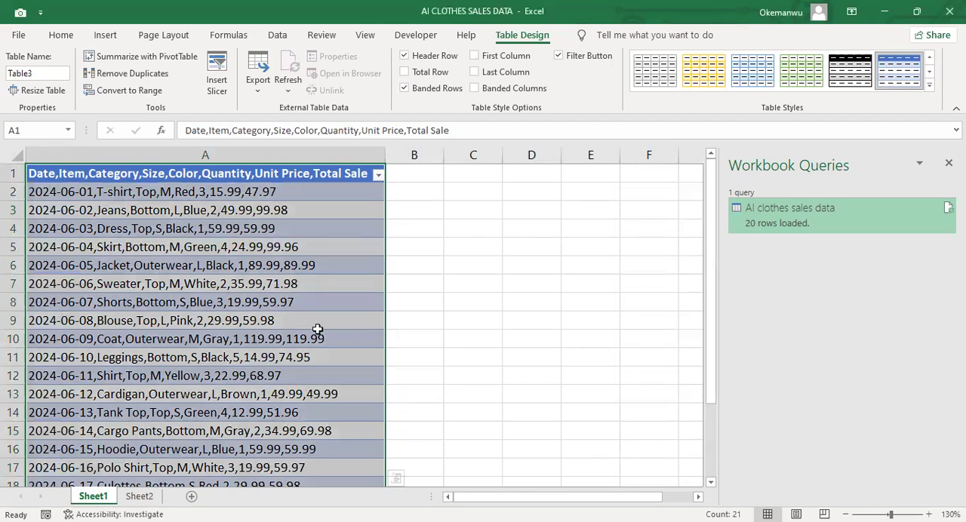
left_click(139, 496)
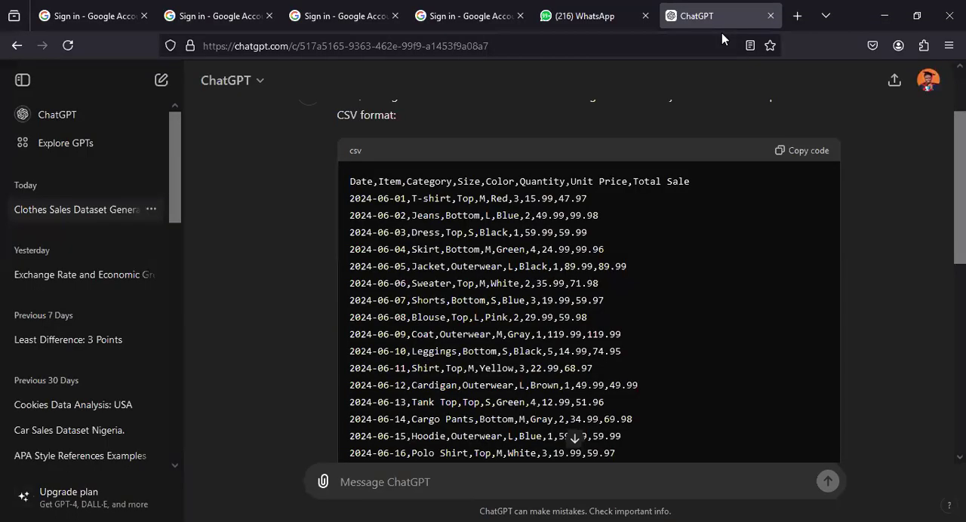
Step: Search the web in a new browser tab for "History UEFA champions league finals"
left_click(793, 17)
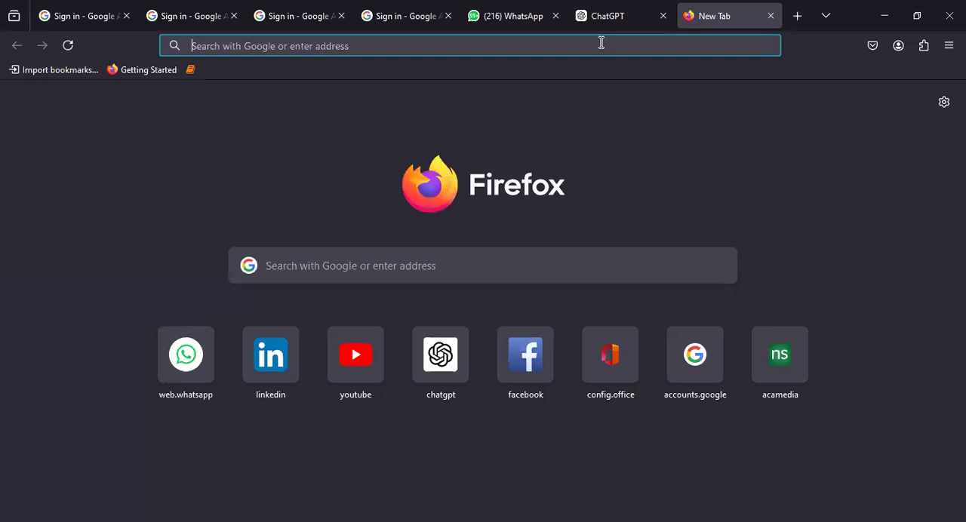
type("UEFA")
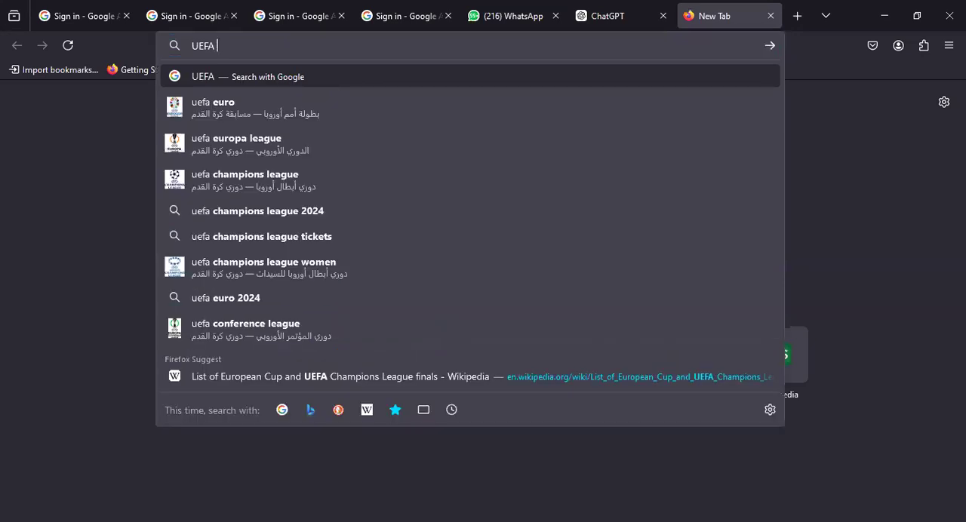
type(" cha")
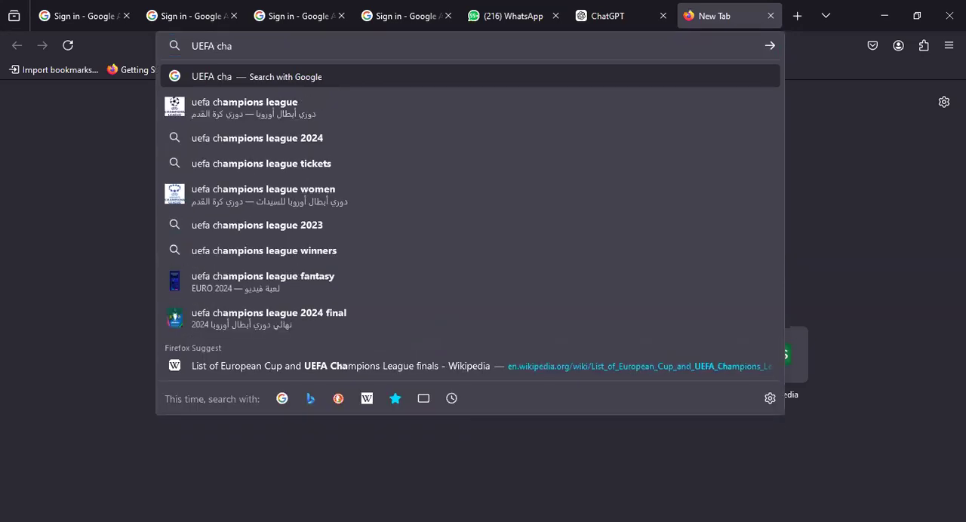
type("mpions ")
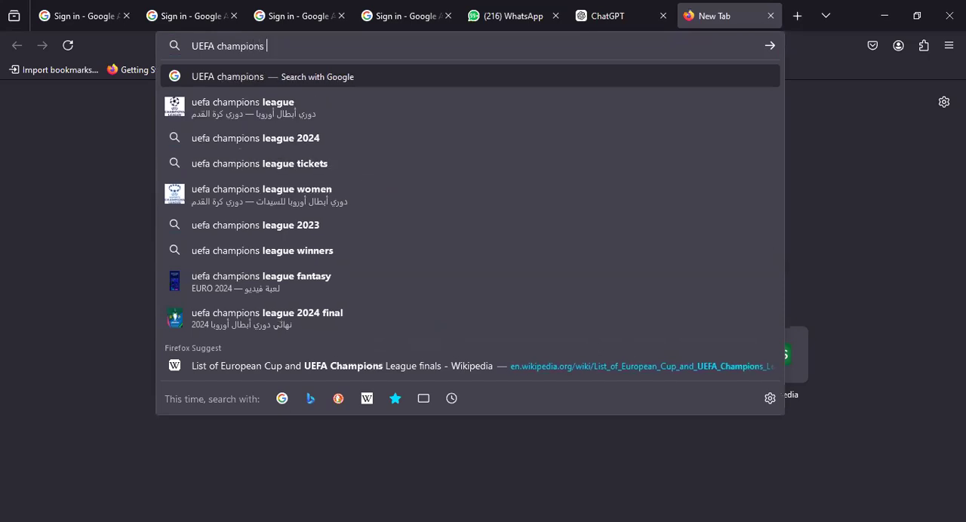
type("league")
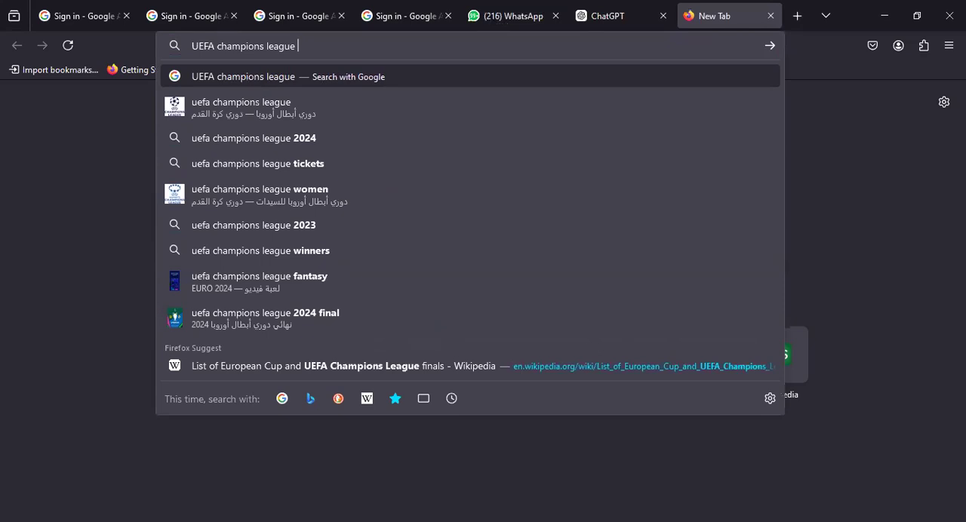
type("finals")
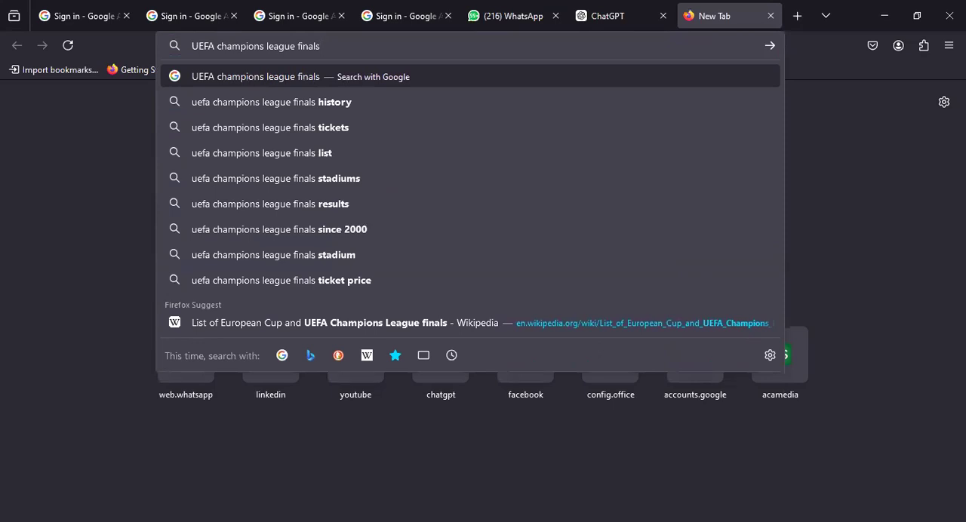
key("Left")
key("Left")
key("Left")
key("Left")
key("Left")
key("Left")
key("Left")
key("Left")
key("Left")
key("Left")
key("Left")
key("Left")
type("Histor")
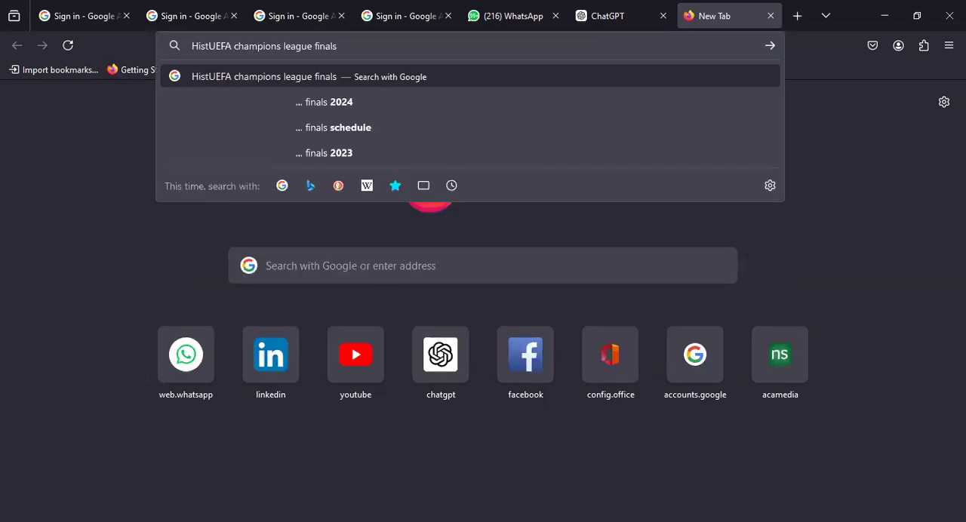
type("t")
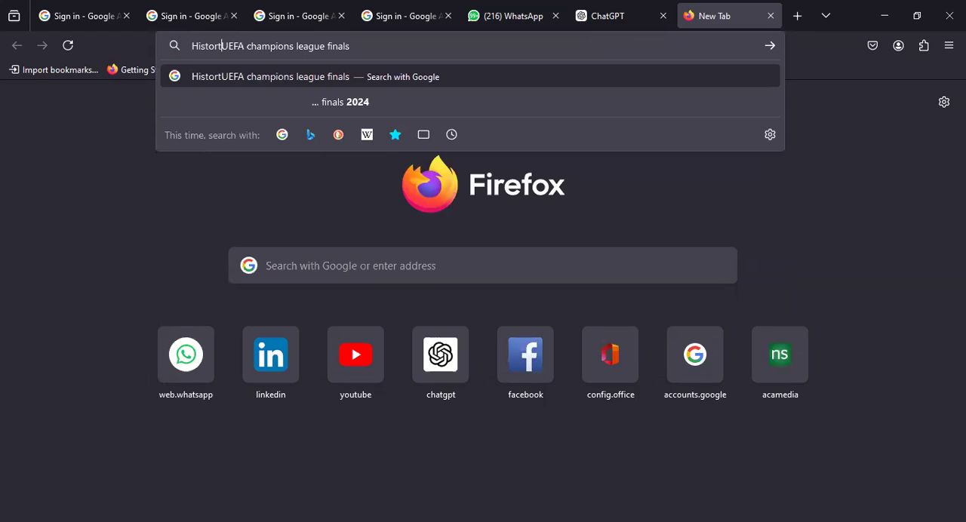
key("BackSpace")
type("y")
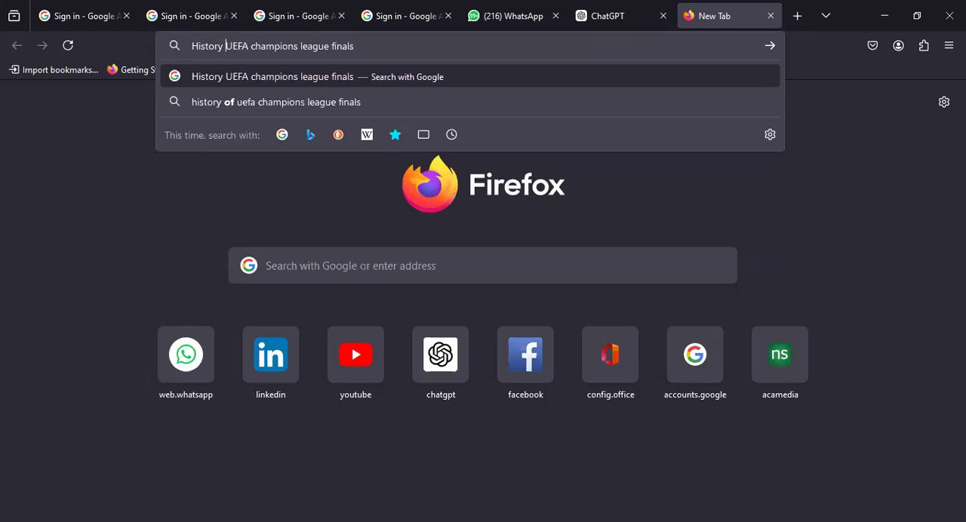
key("Return")
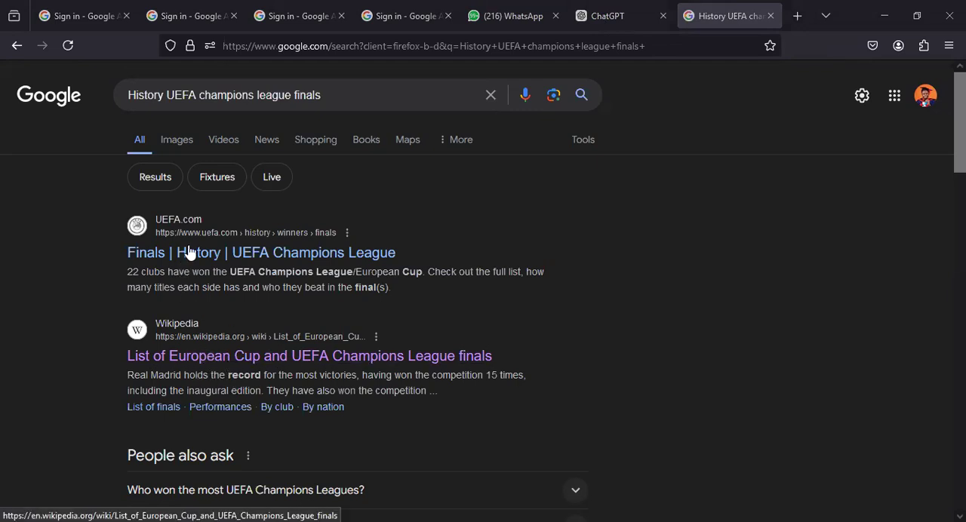
Step: Open the Wikipedia article "List of European Cup and UEFA Champions League finals" and look through its list of finals
left_click(248, 355)
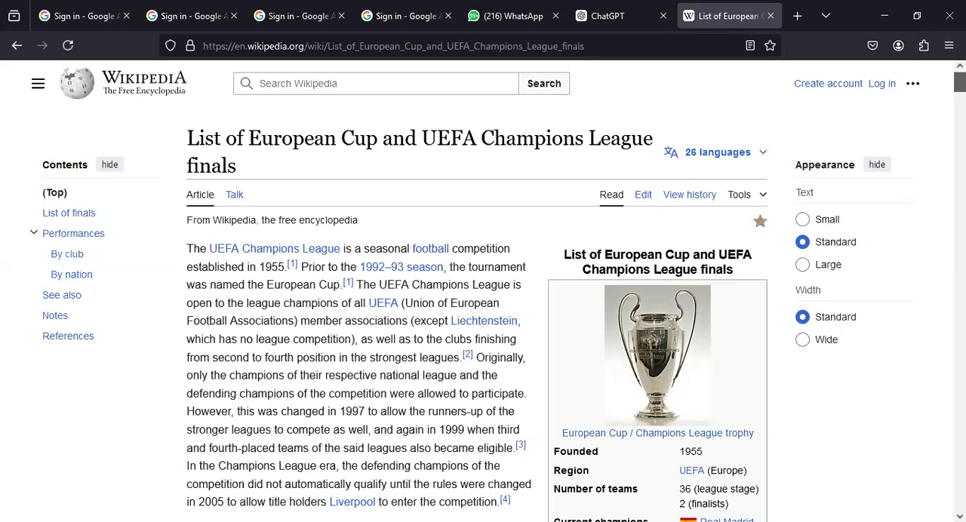
scroll(483, 291, "down", 6)
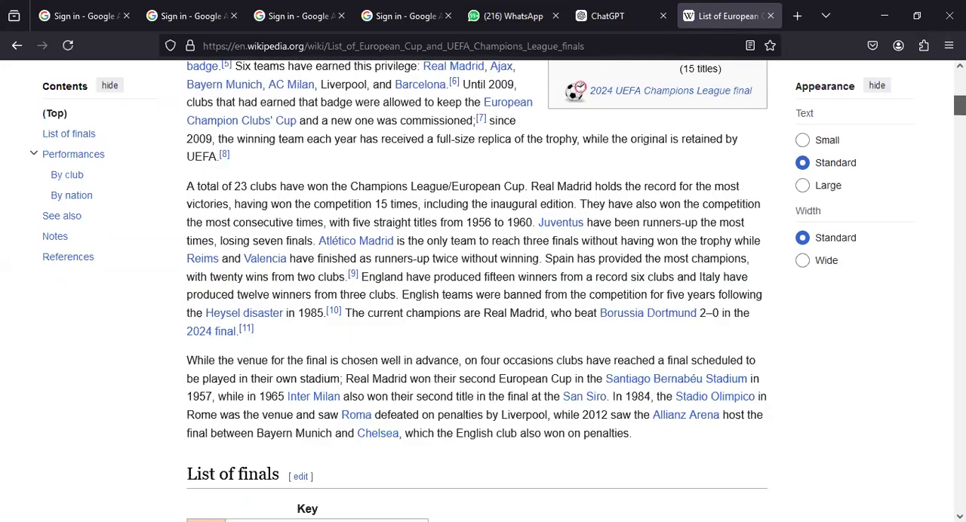
scroll(483, 290, "down", 5)
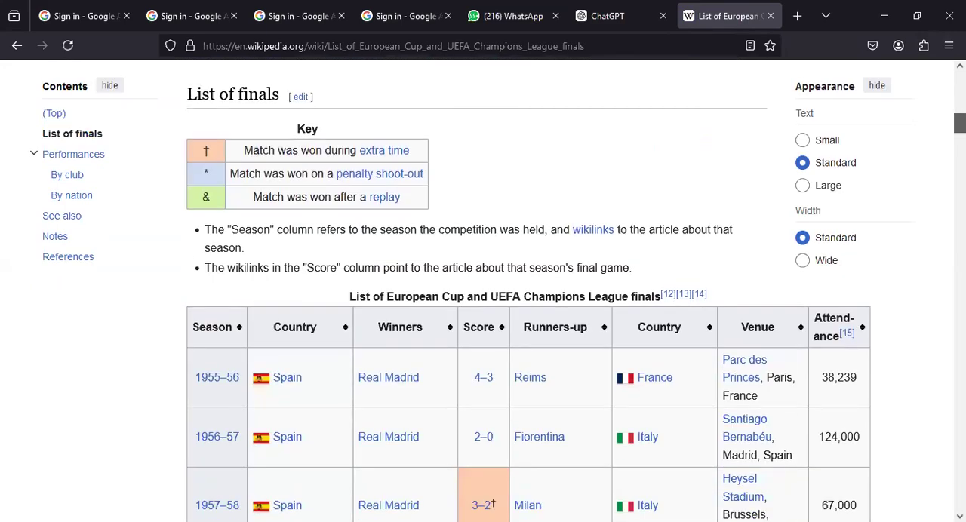
scroll(483, 290, "down", 5)
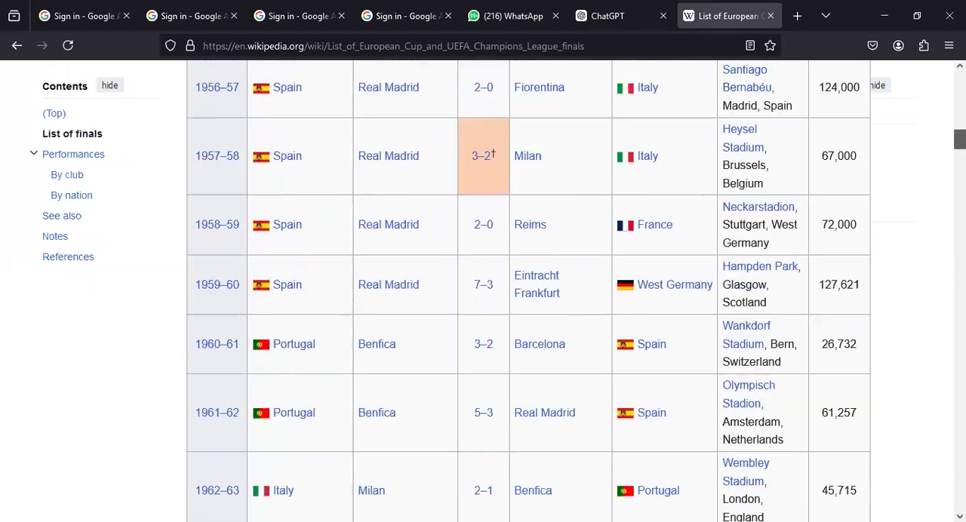
scroll(483, 290, "up", 4)
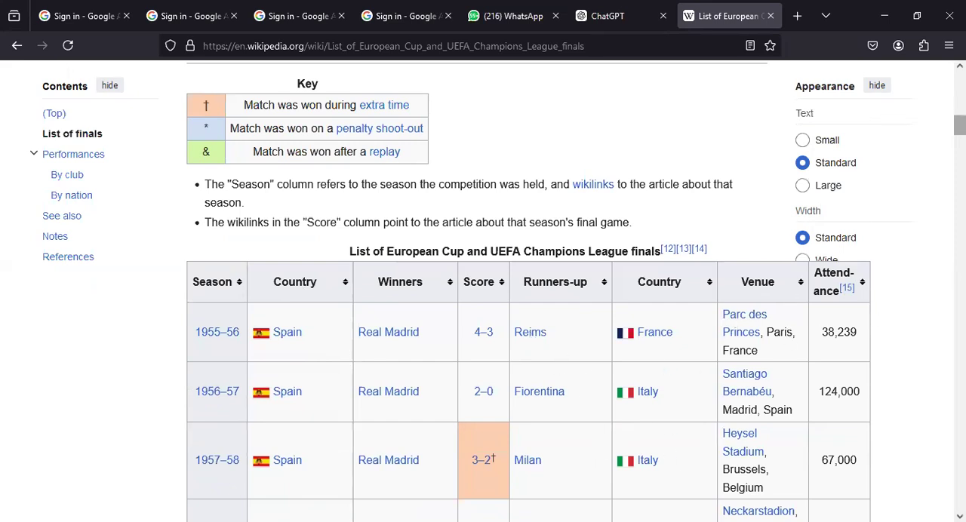
left_click_drag(960, 125, 936, 278)
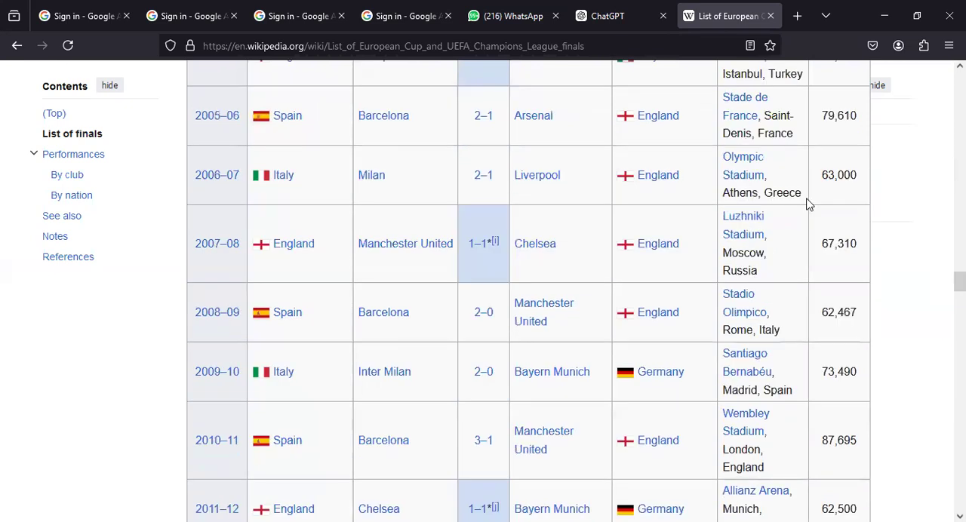
Step: Copy the web address of the Wikipedia article on the finals
left_click(600, 46)
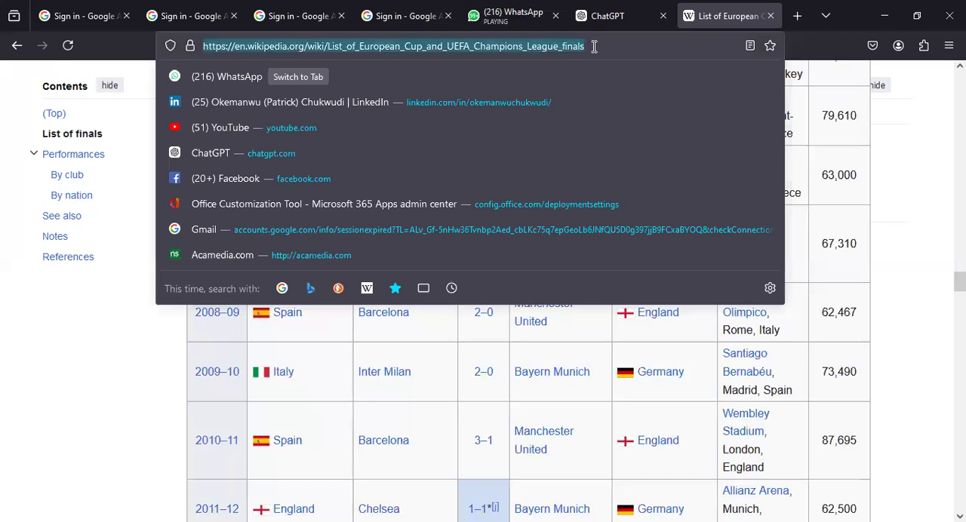
right_click(591, 46)
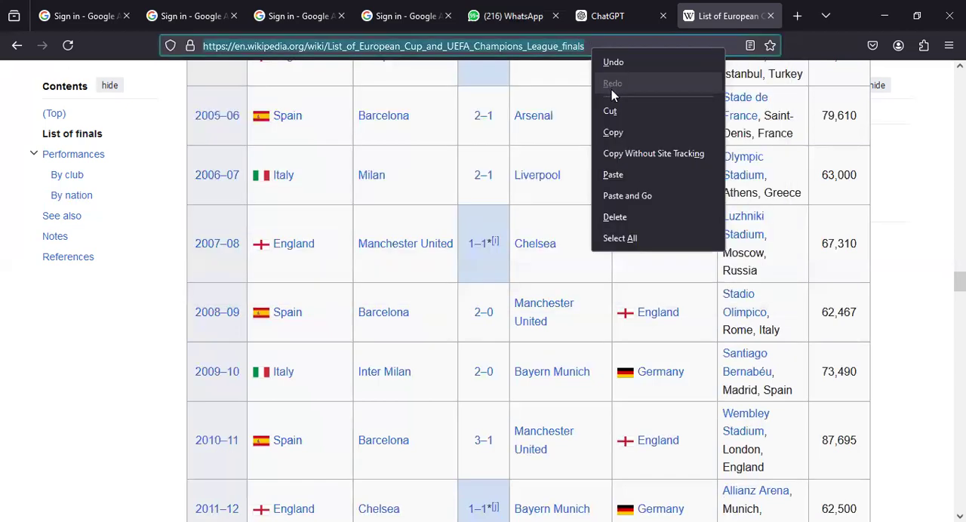
left_click(618, 133)
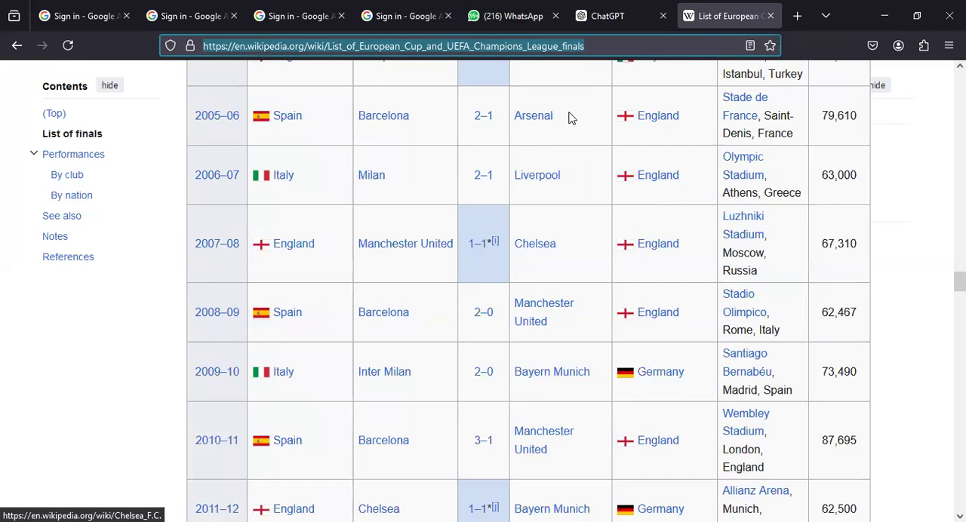
Step: Switch back to Excel and create a new blank workbook
key("alt+Tab")
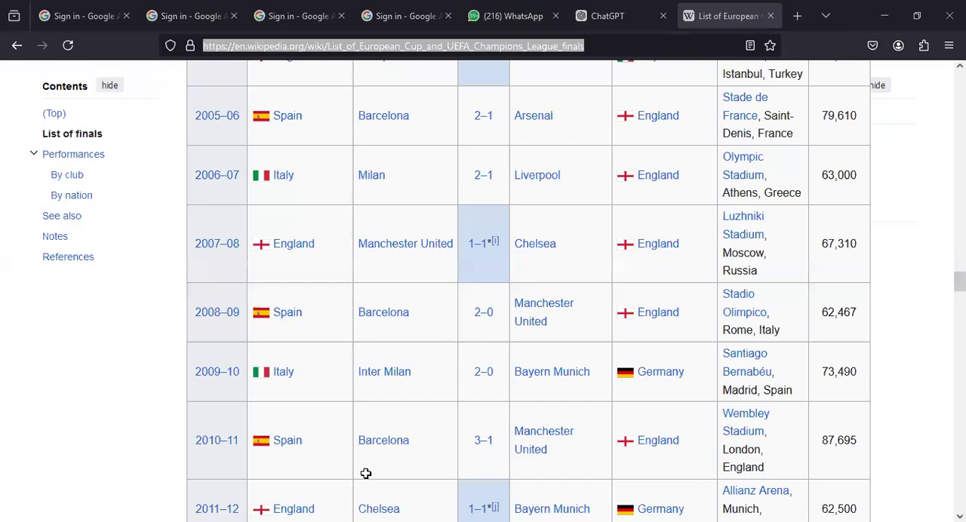
left_click(400, 521)
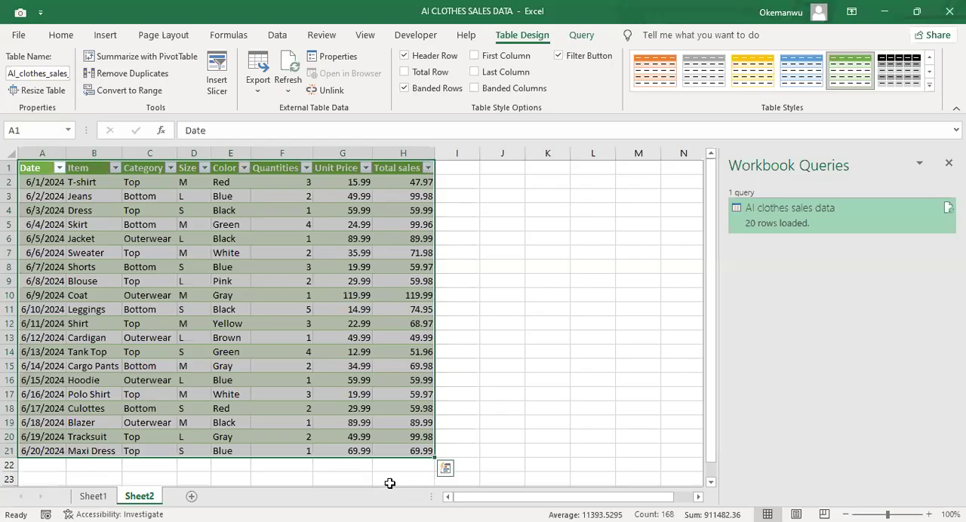
left_click(481, 451)
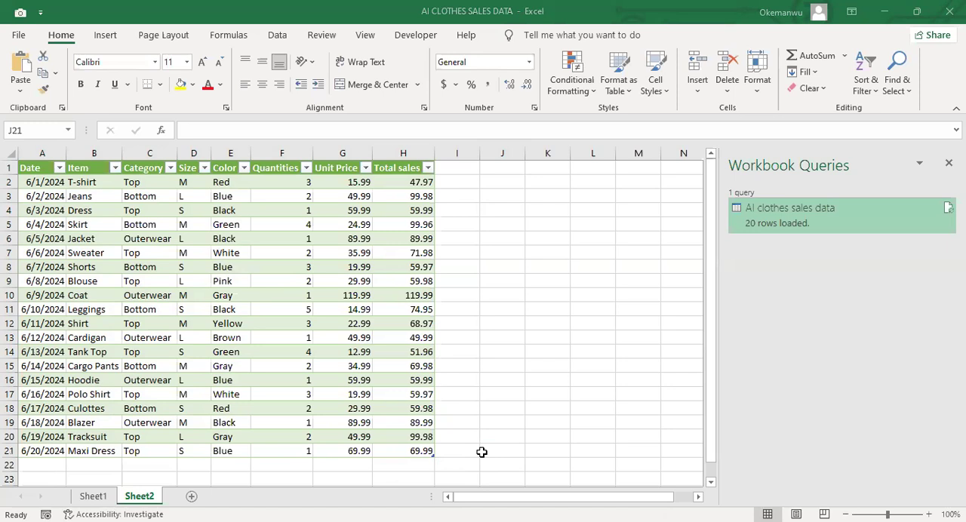
key("ctrl+n")
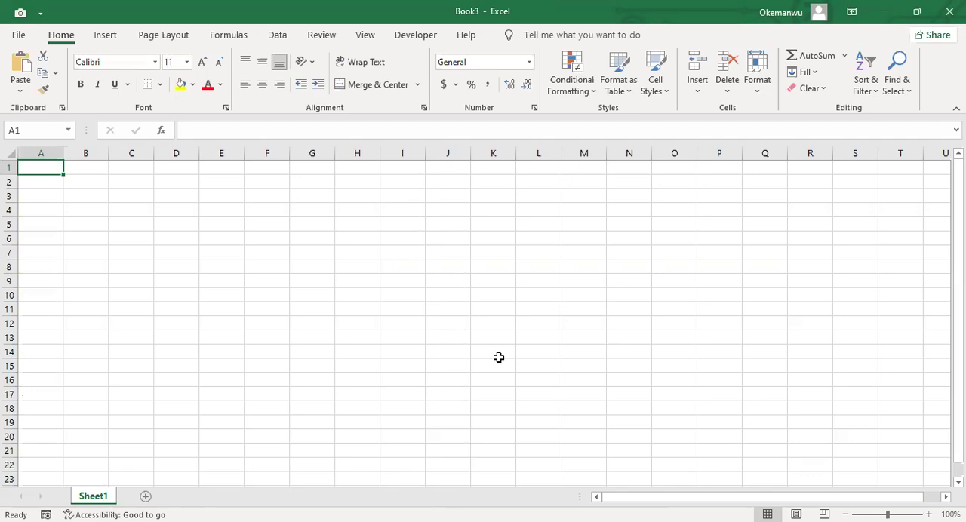
Step: Create a new query from the web using the copied Wikipedia URL of the Champions League finals list
left_click(278, 35)
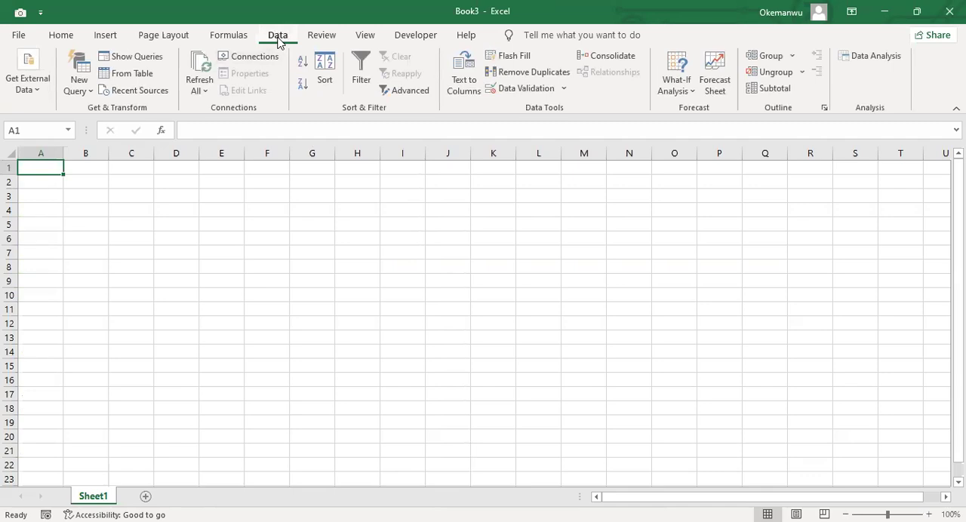
left_click(84, 97)
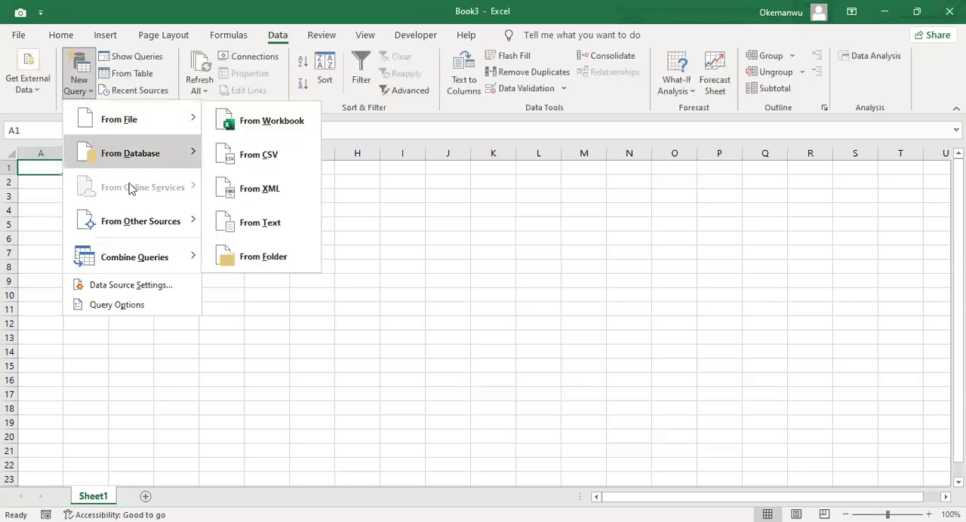
mouse_move(135, 229)
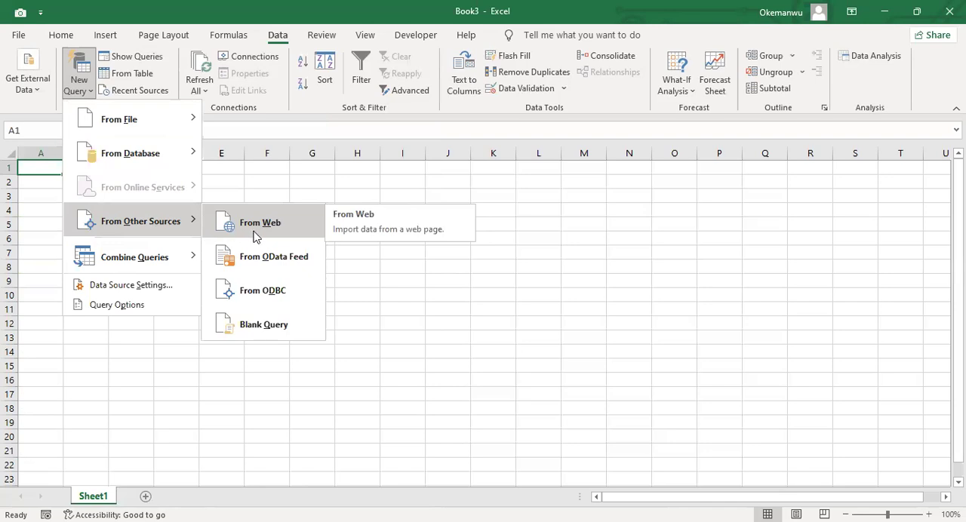
left_click(254, 236)
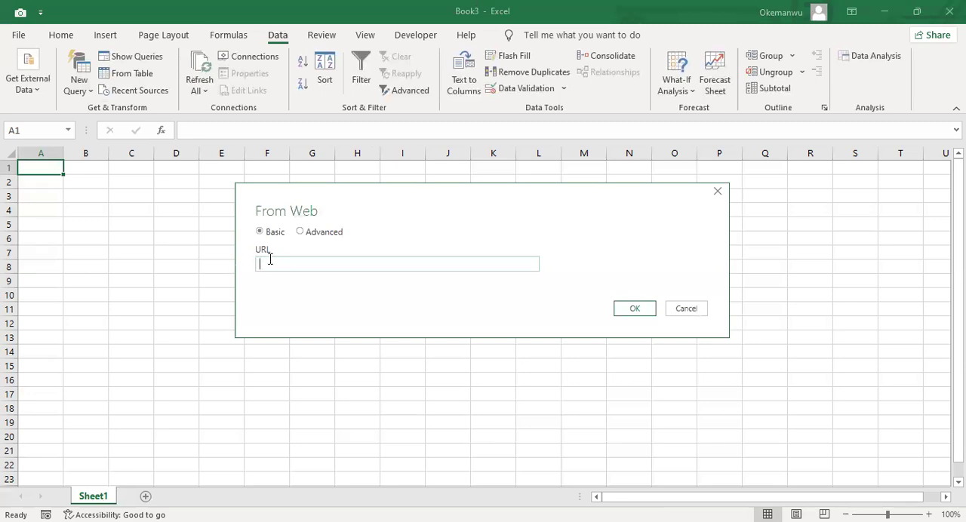
key("ctrl+v")
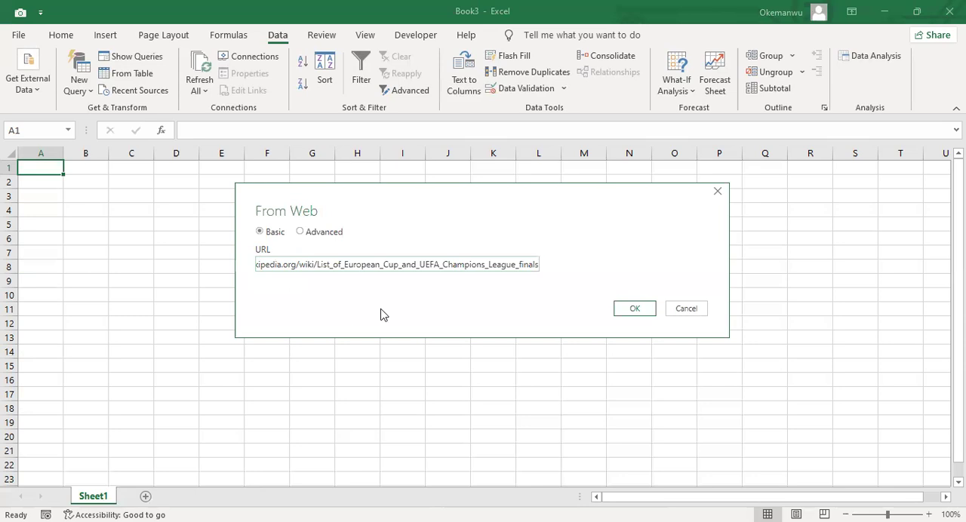
left_click(632, 309)
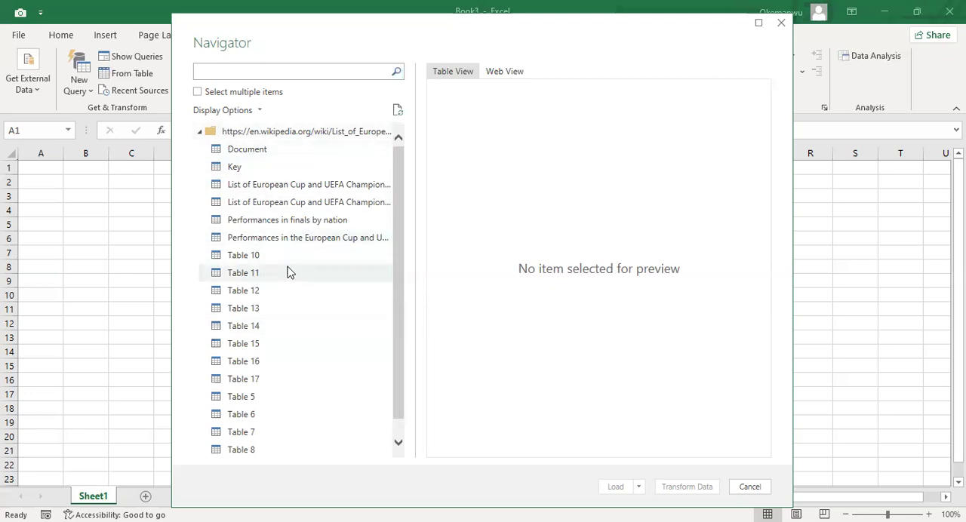
Step: Preview the Document, Key and first "List of European Cup and UEFA Champions League finals" items of the web source
left_click(232, 155)
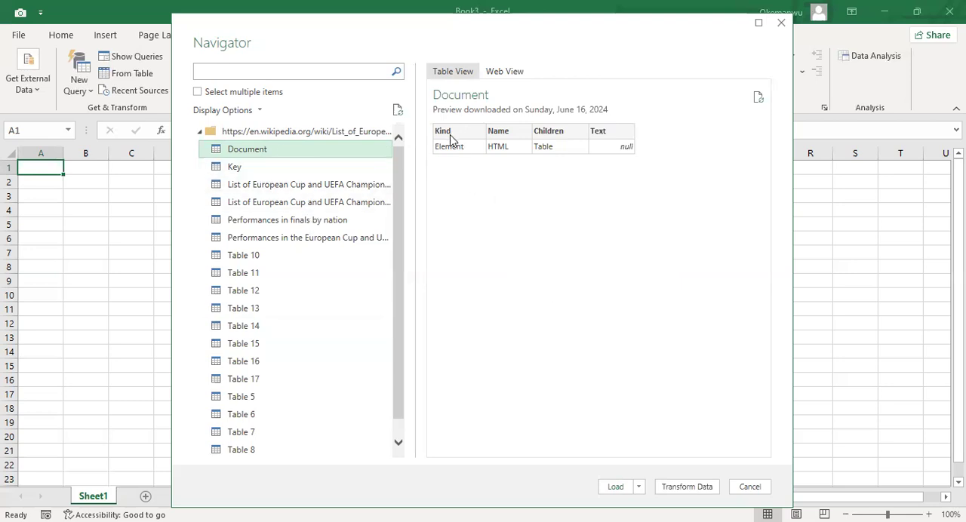
left_click(266, 172)
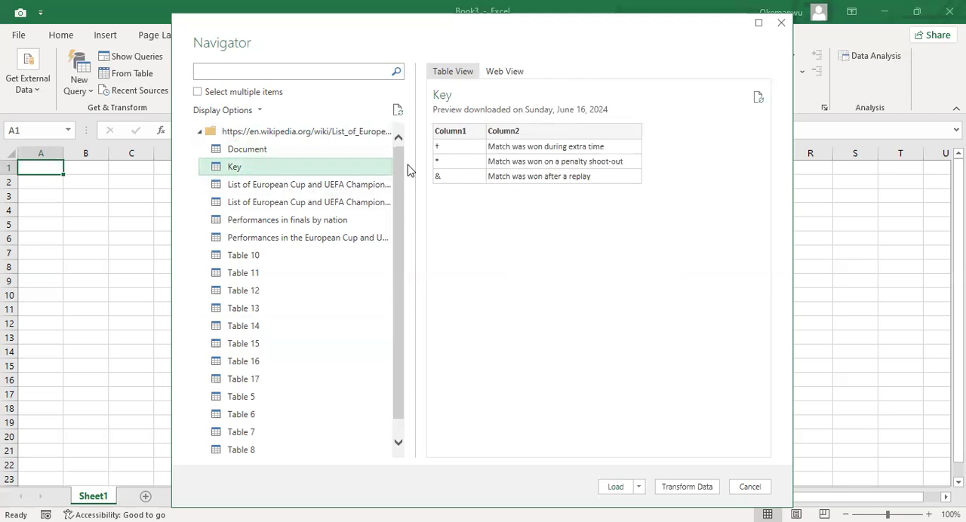
left_click(300, 187)
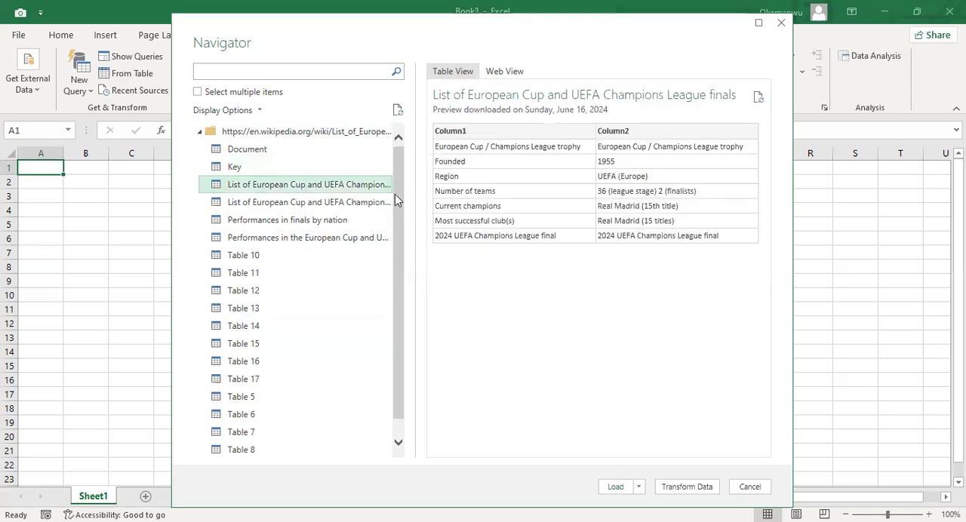
Step: Select the second finals list, with the season, country, winners and score columns, and review its preview rows
left_click(341, 206)
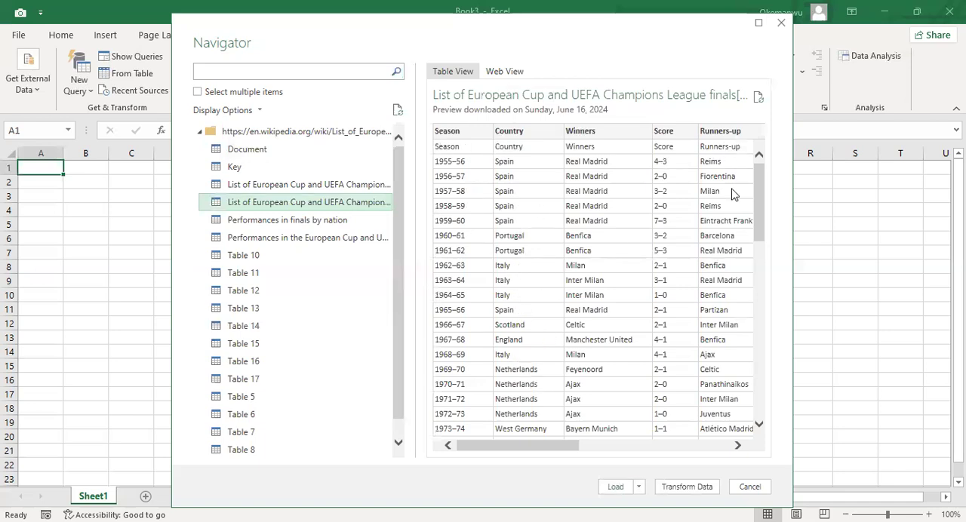
scroll(765, 252, "down", 1)
scroll(766, 251, "down", 12)
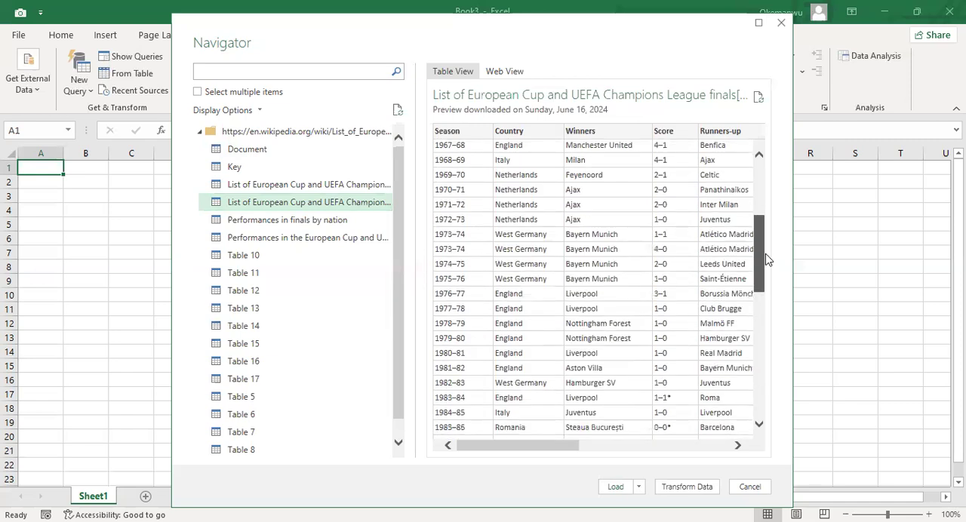
scroll(785, 364, "down", 7)
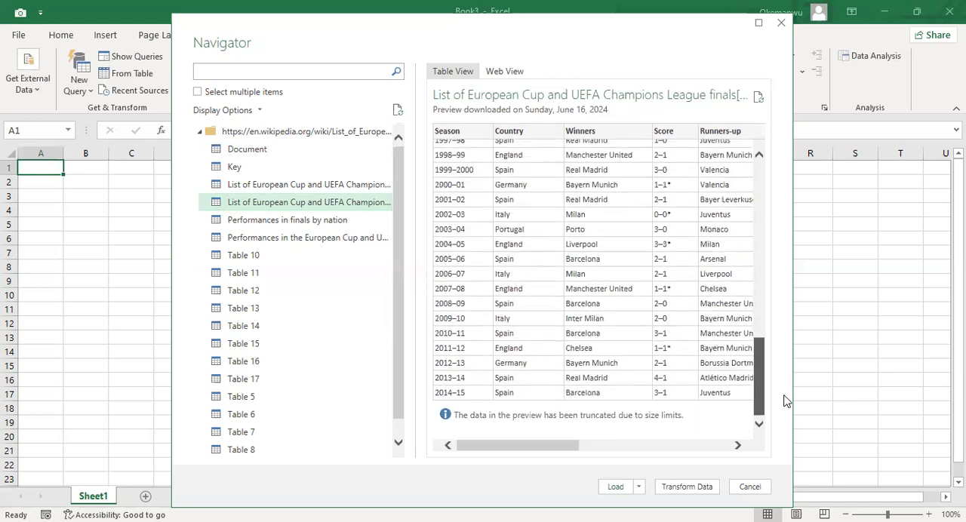
Step: Load the second Champions League finals list into a new worksheet and close the list of workbook queries
scroll(778, 370, "up", 11)
left_click_drag(751, 238, 751, 160)
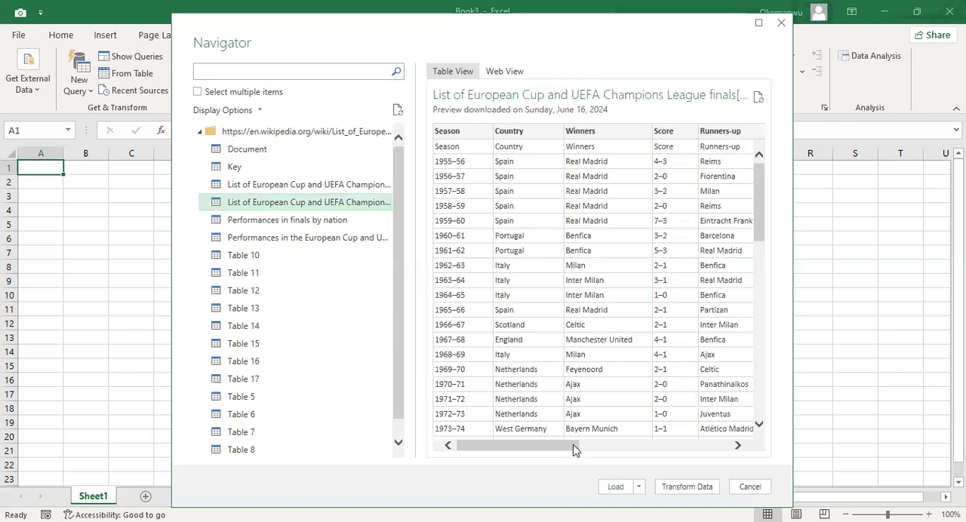
left_click_drag(581, 448, 527, 489)
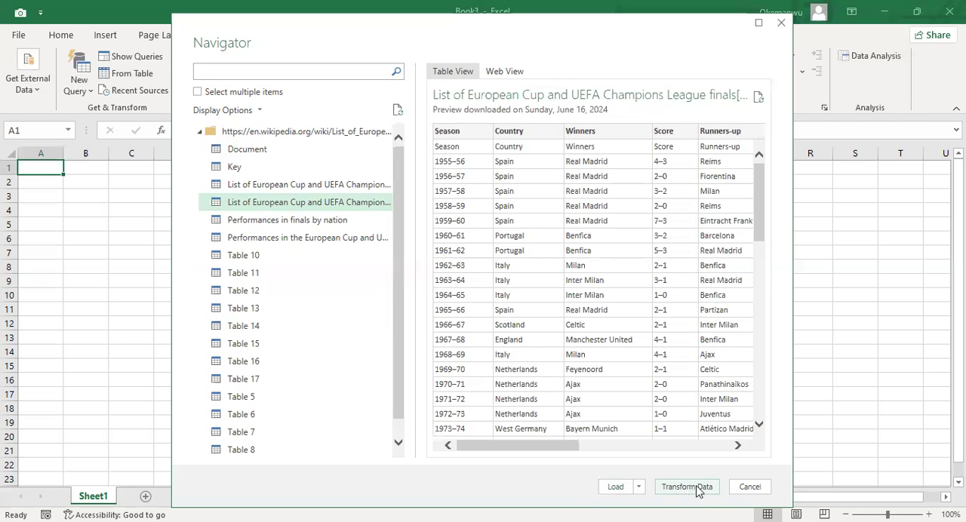
left_click(638, 486)
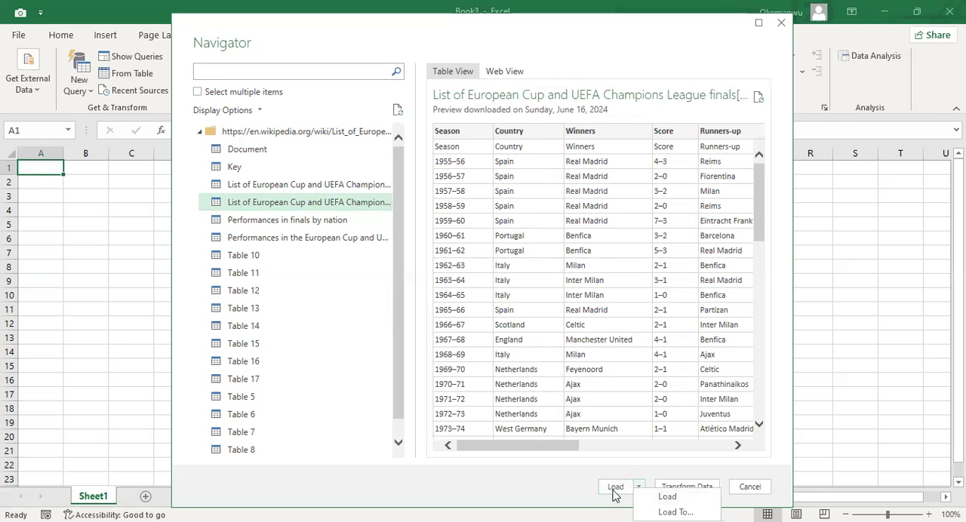
left_click(615, 489)
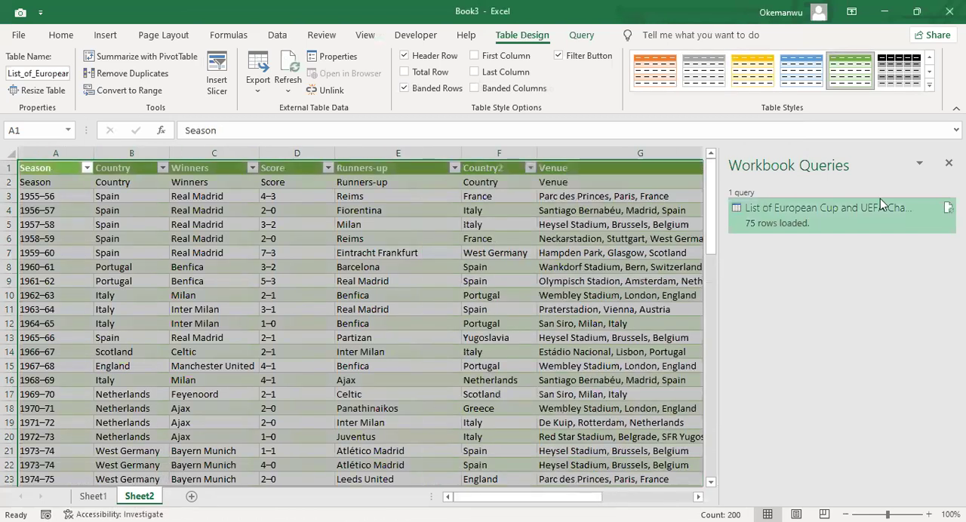
left_click(949, 163)
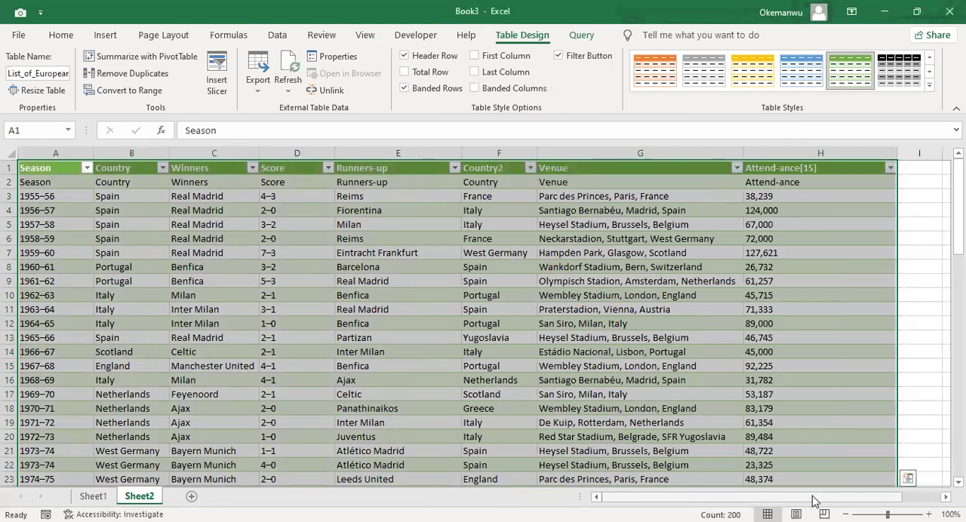
Step: Examine the loaded finals table across all columns, from the 1955–56 season down to the upcoming finals rows
mouse_move(813, 497)
left_mouse_down()
mouse_move(841, 497)
mouse_move(773, 497)
mouse_move(851, 497)
mouse_move(810, 497)
left_mouse_up()
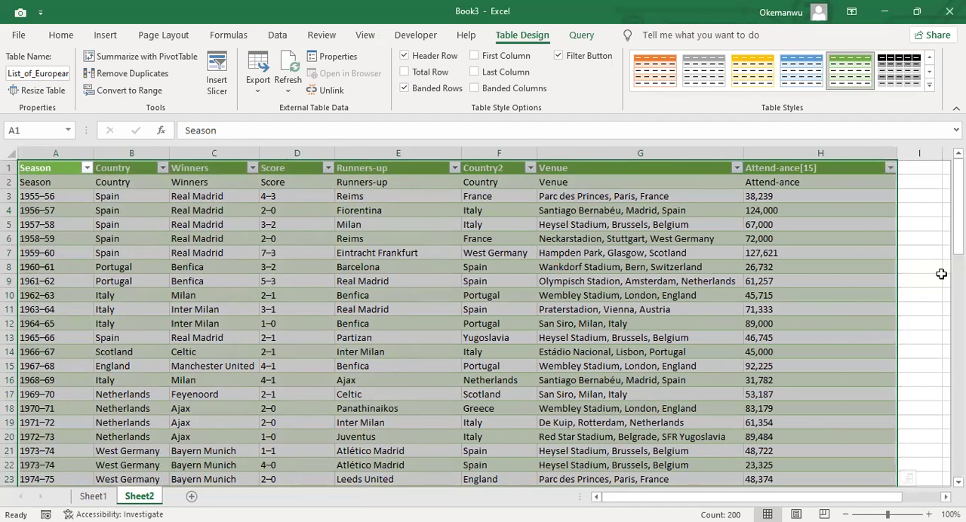
left_click_drag(958, 204, 958, 435)
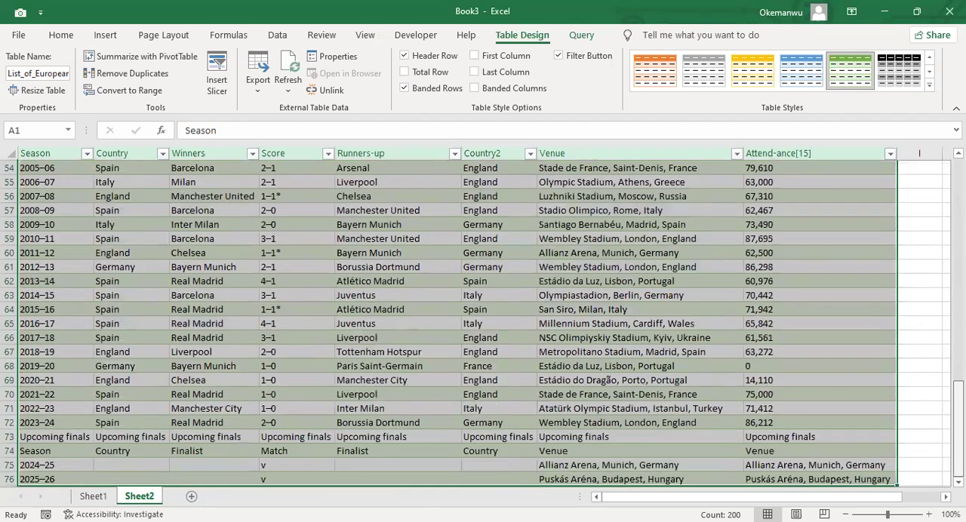
left_click_drag(944, 403, 915, 161)
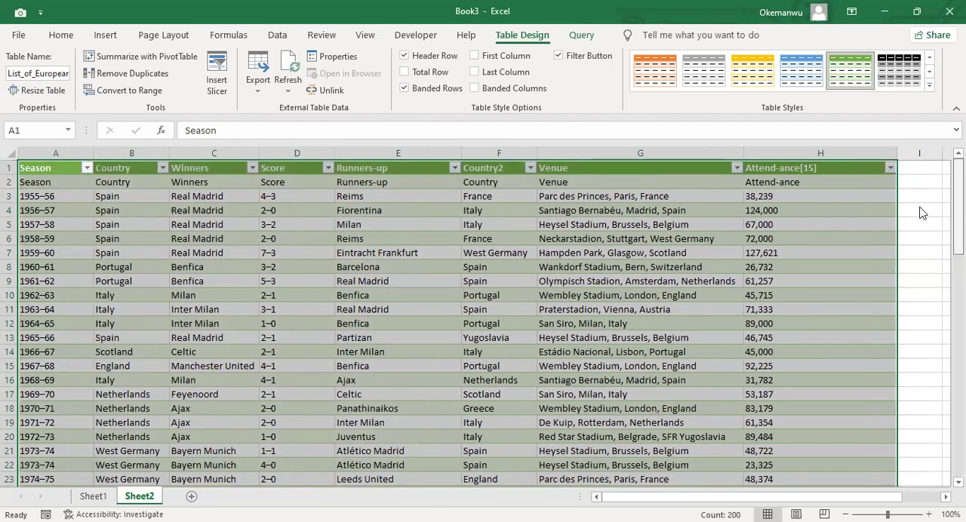
scroll(939, 249, "down", 1)
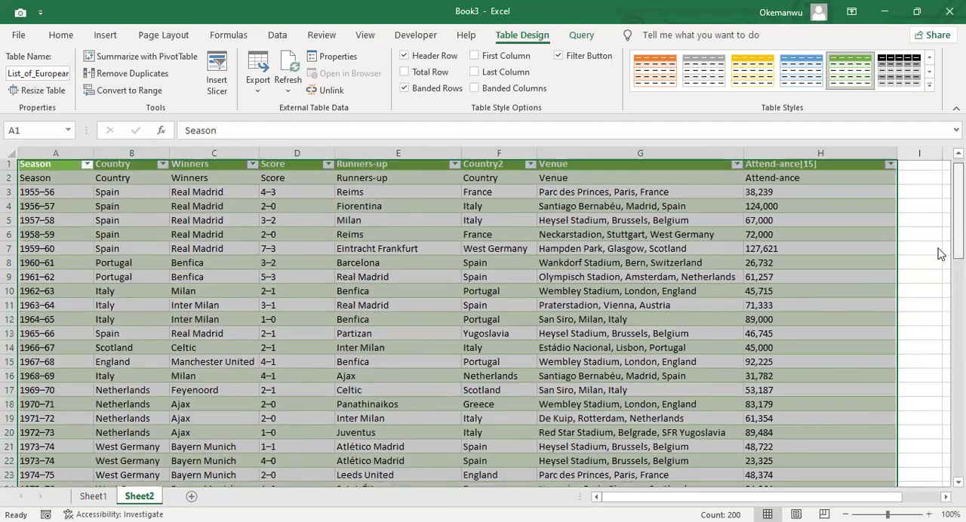
scroll(938, 295, "up", 1)
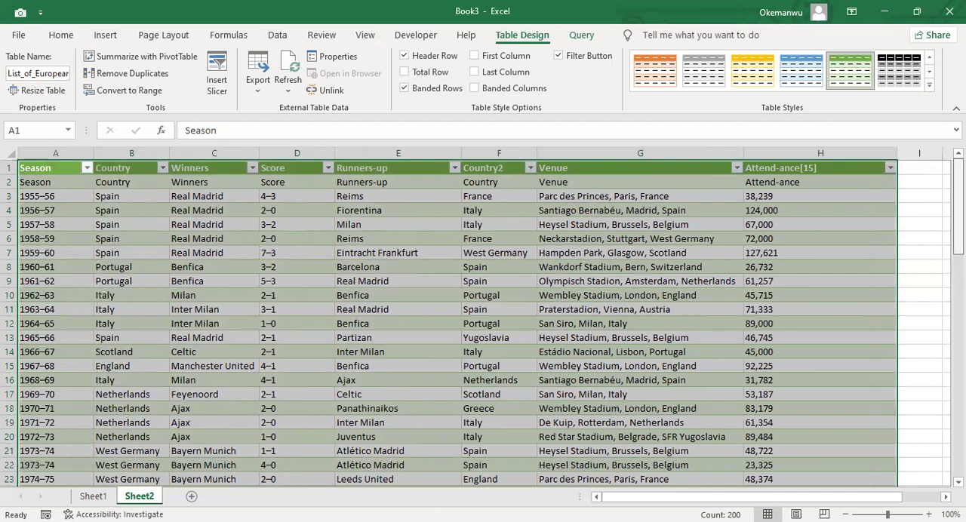
scroll(484, 317, "down", 1)
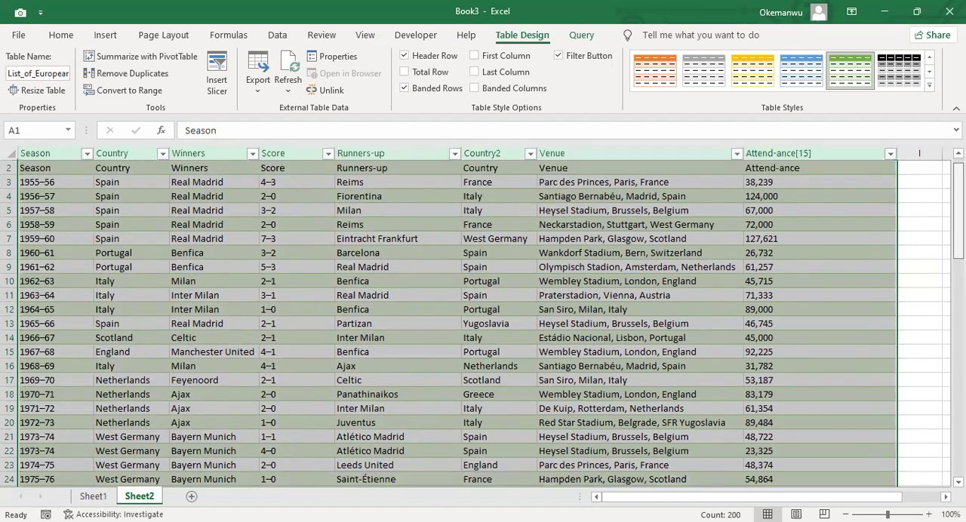
scroll(483, 317, "up", 1)
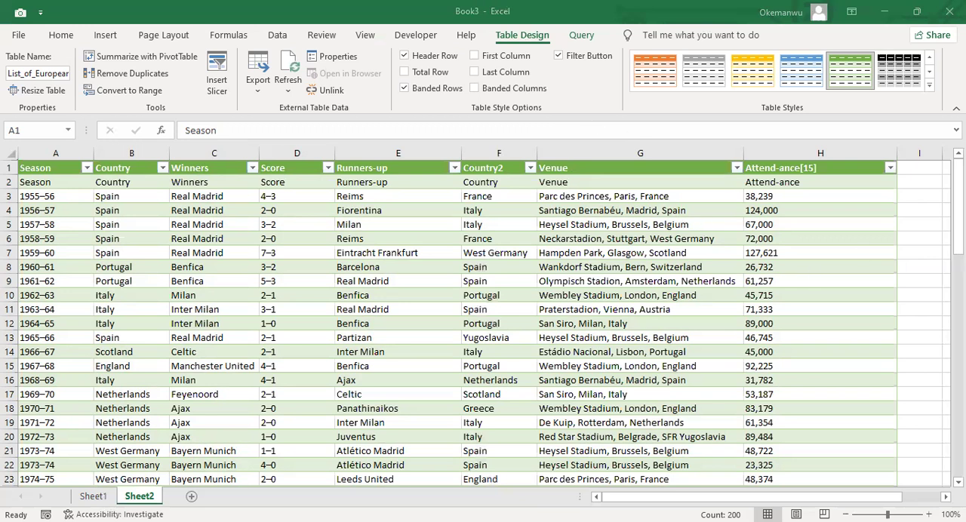
Step: Select the whole finals table and look through its season, winners, score, runners-up, venue and attendance data
key("ctrl+a")
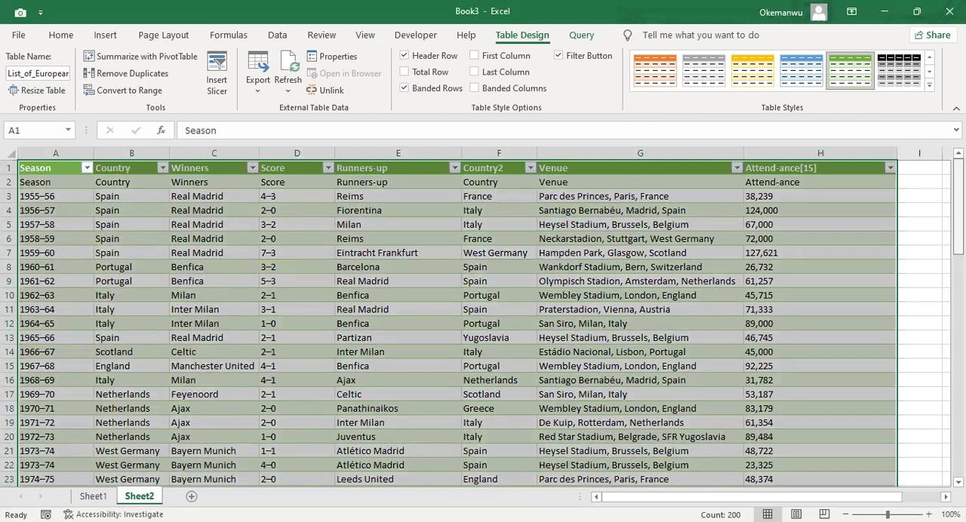
scroll(483, 323, "down", 6)
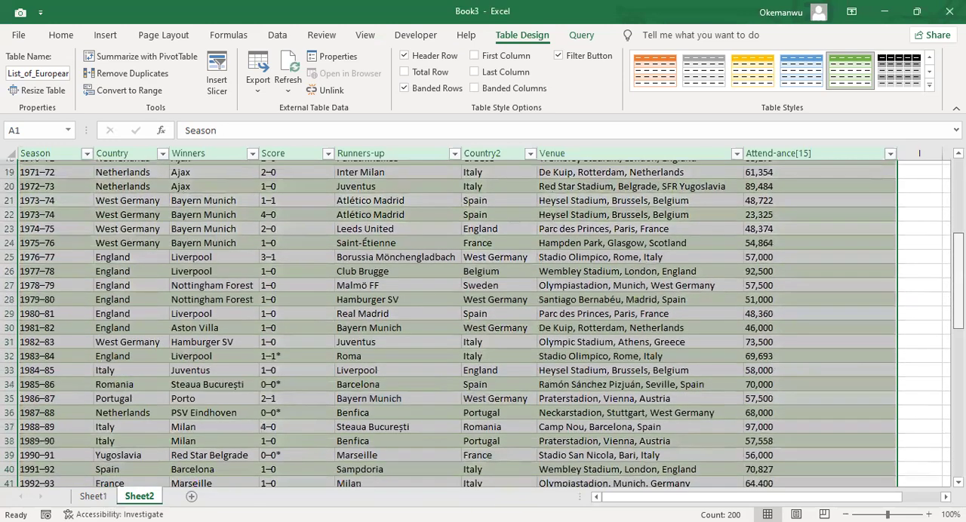
scroll(483, 323, "down", 2)
scroll(483, 323, "up", 8)
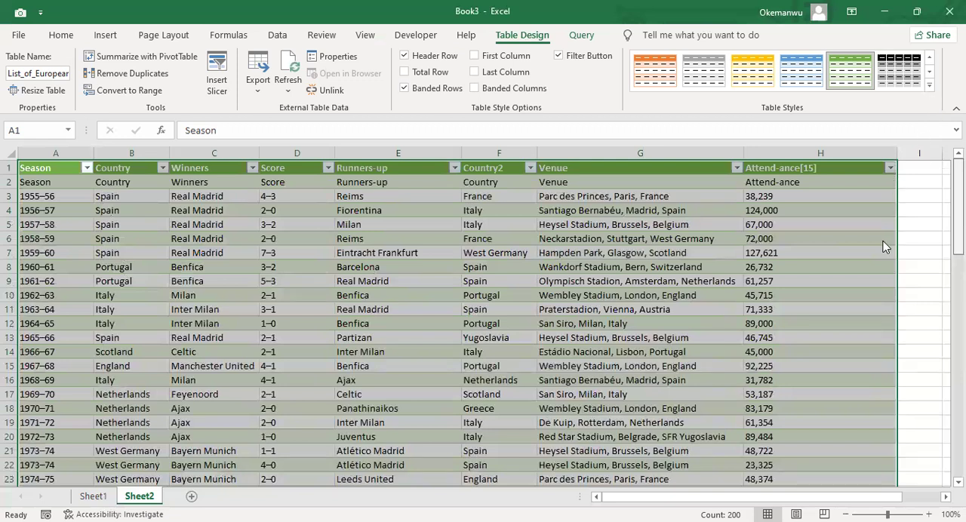
scroll(890, 240, "down", 1)
scroll(893, 276, "down", 3)
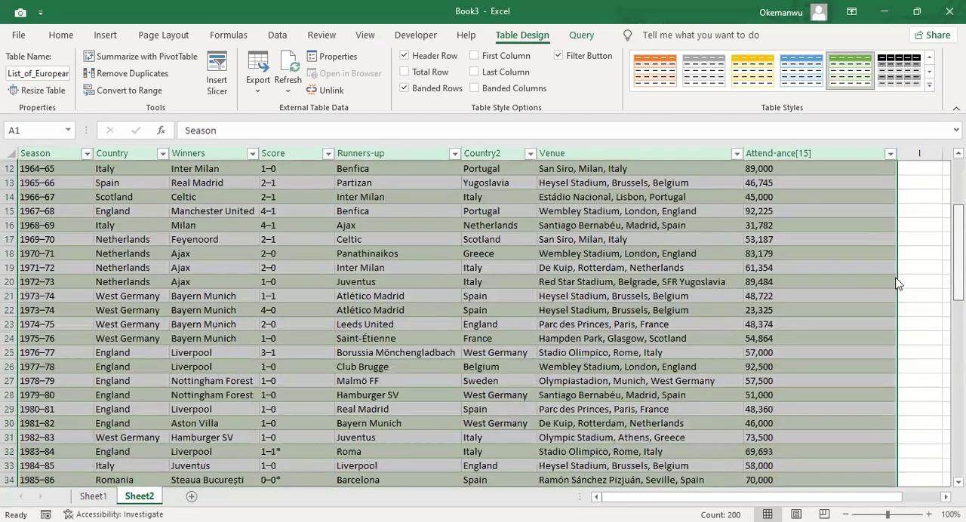
scroll(899, 300, "down", 2)
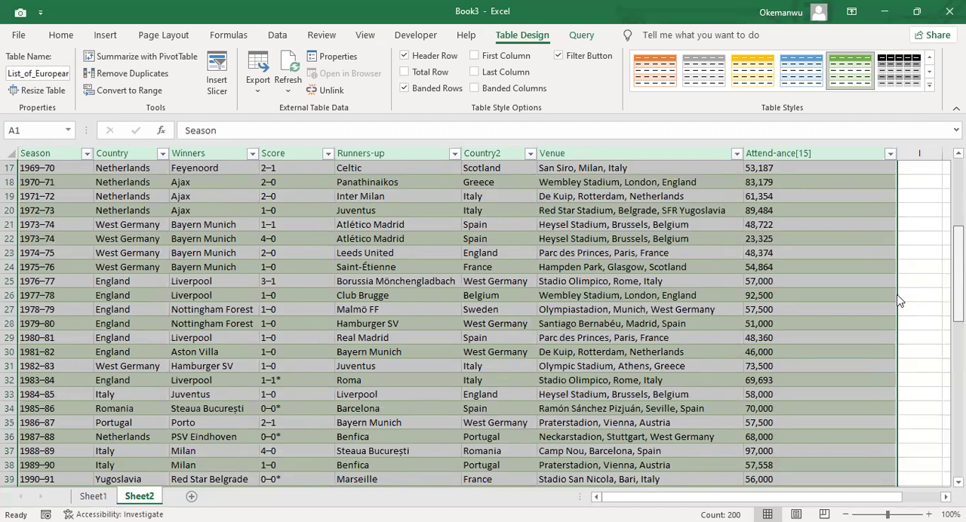
scroll(902, 302, "down", 1)
scroll(908, 350, "down", 4)
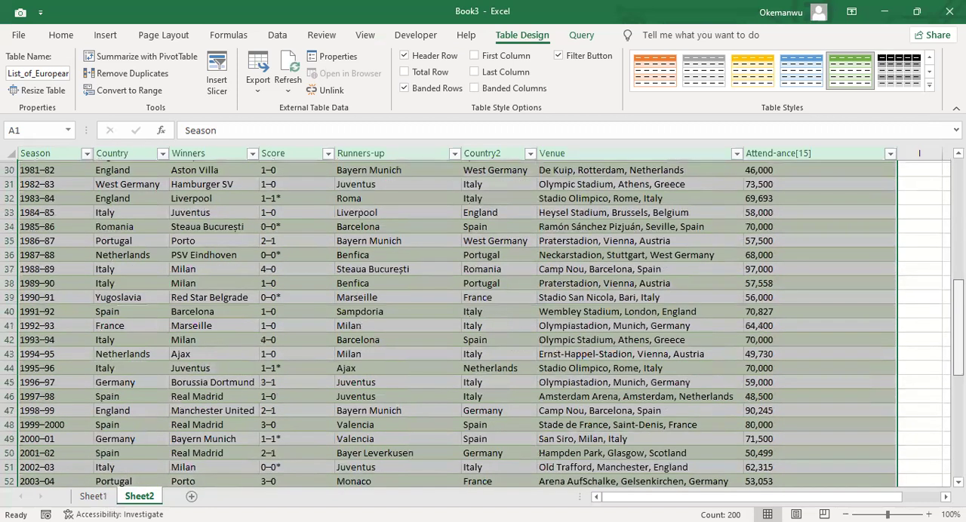
scroll(908, 350, "up", 10)
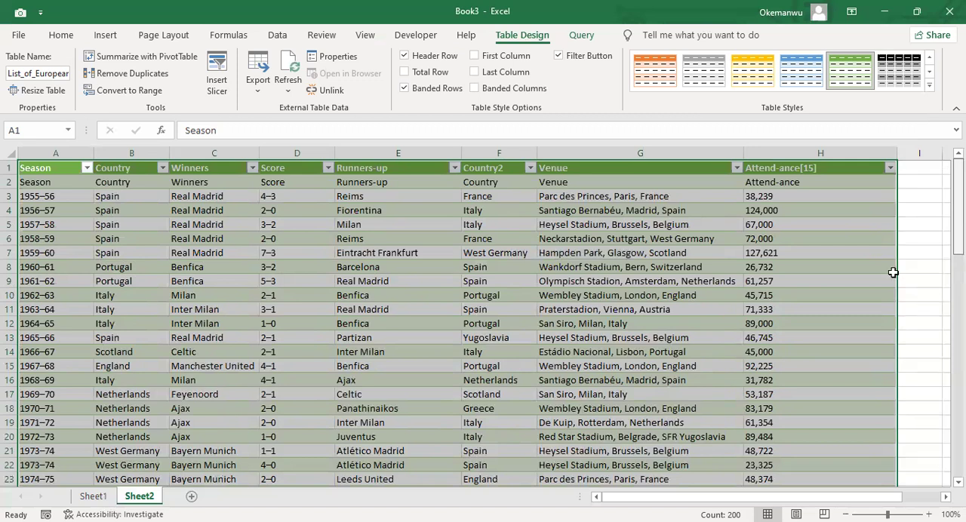
scroll(868, 287, "down", 3)
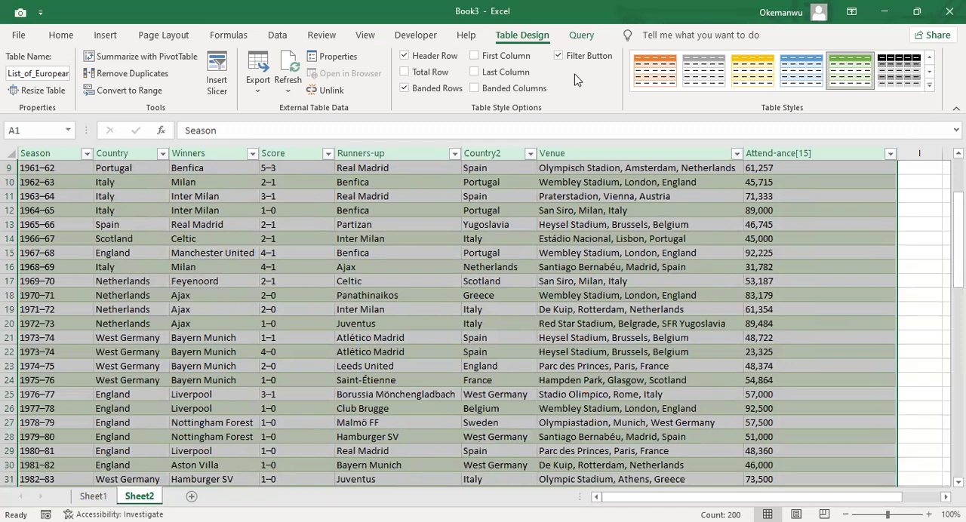
Step: Switch to the PTEE Data Academy presentation in PowerPoint, showing the Data Analytics Process slide
key("alt+Tab")
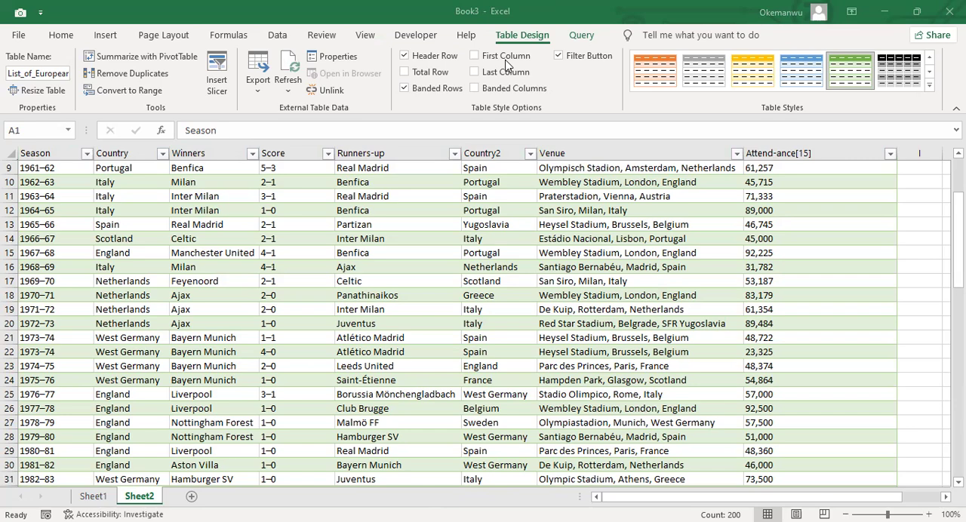
key("alt+Tab")
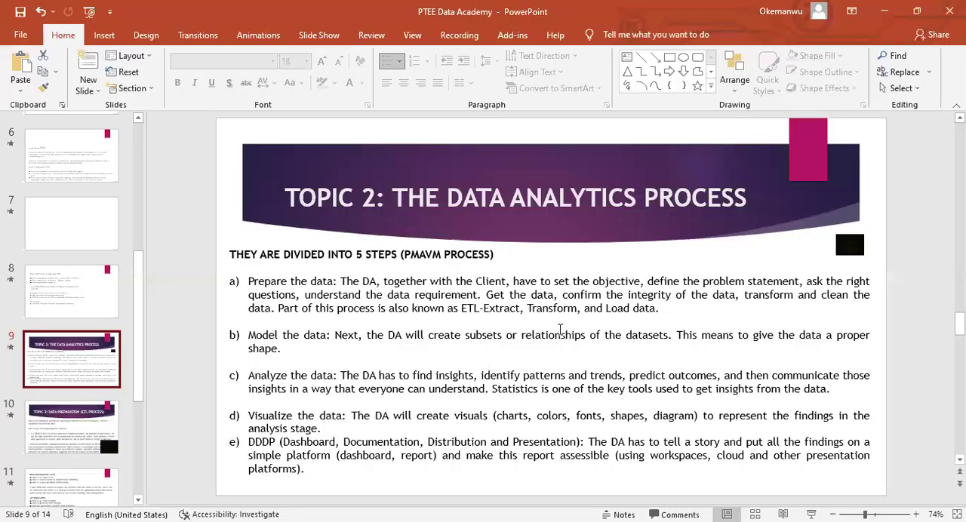
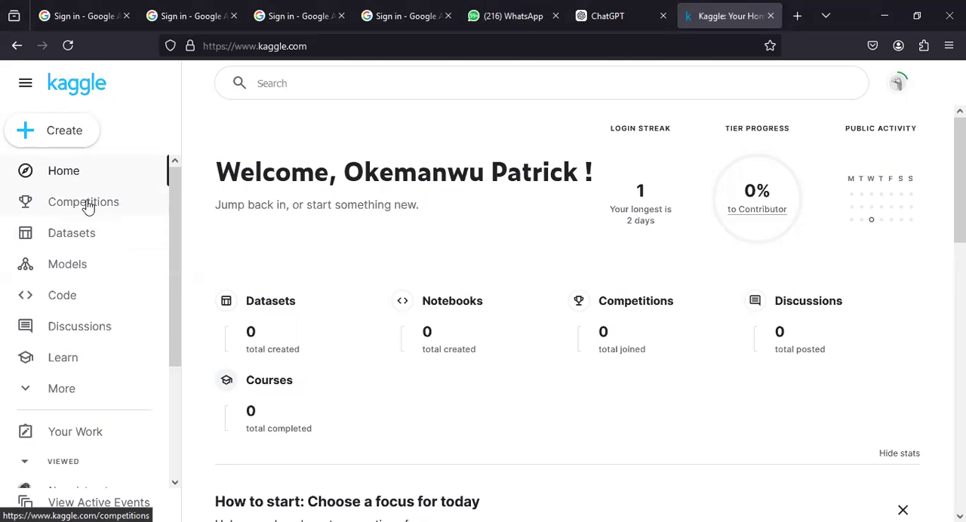
Step: Browse Kaggle's Competitions, Datasets and Code sections
left_click(89, 204)
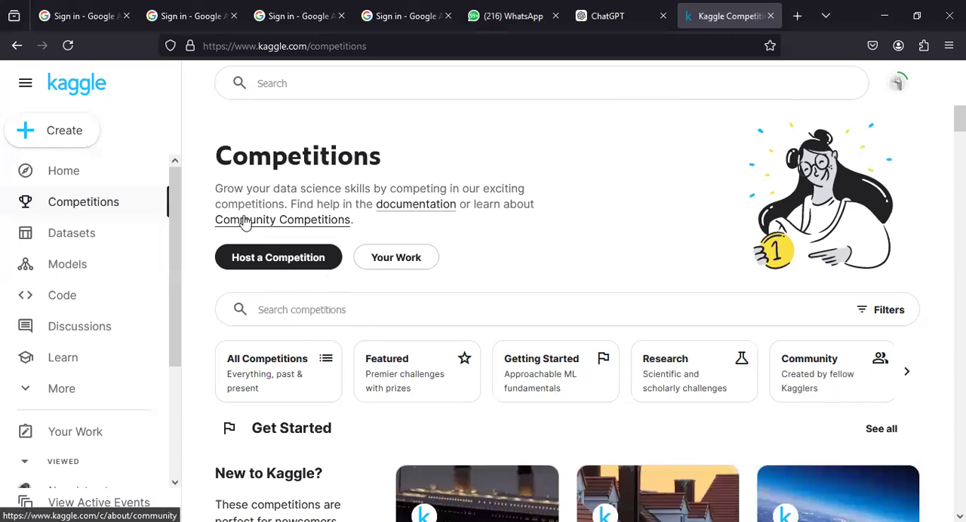
left_click(88, 238)
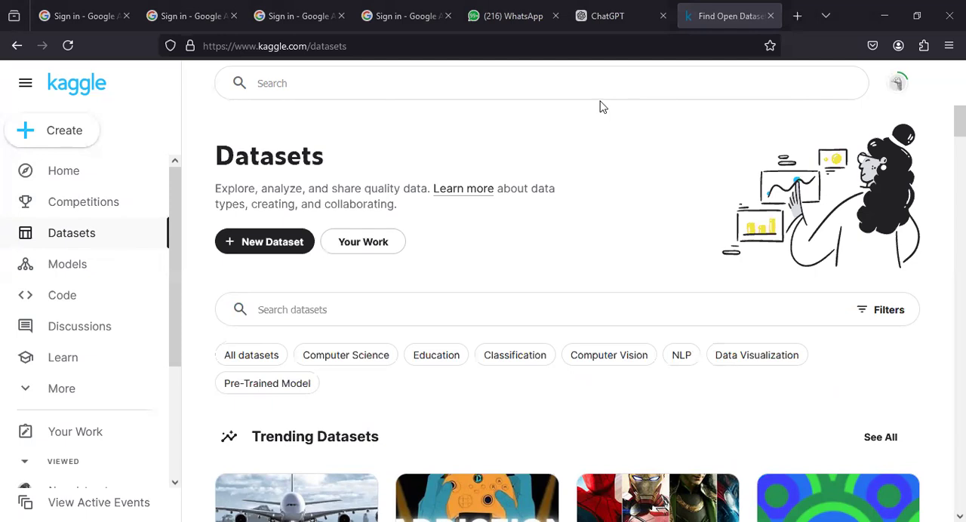
left_click(103, 292)
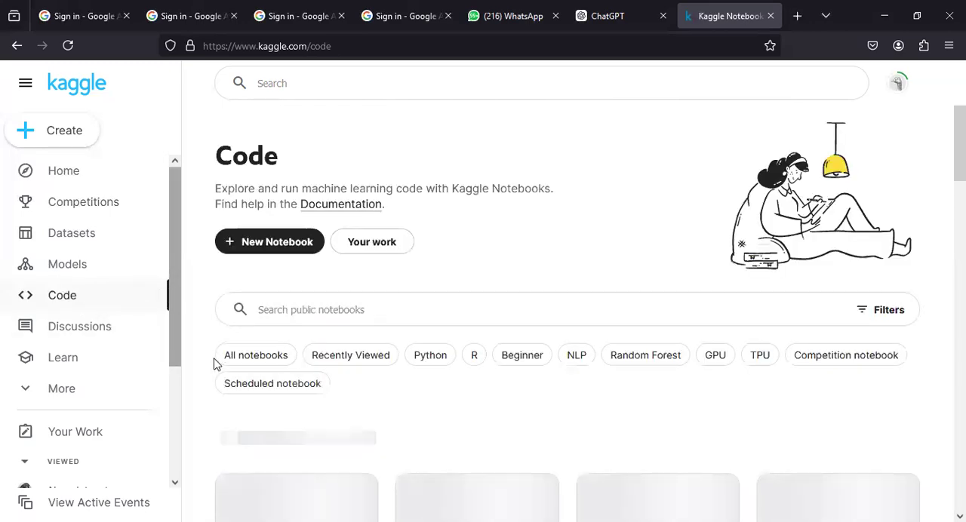
left_click_drag(176, 352, 171, 270)
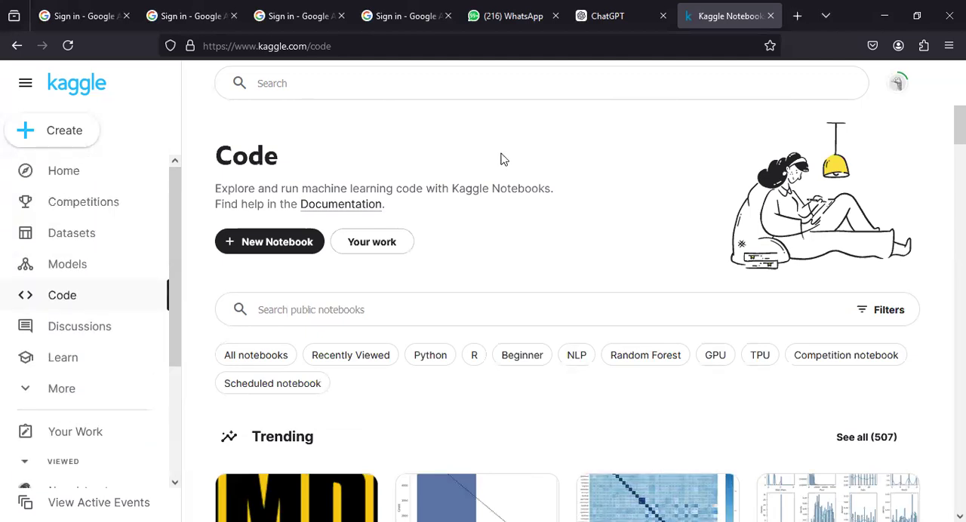
Step: Search Kaggle for "financial dataset" using the recent search and look through the results
left_click(73, 234)
left_click(336, 83)
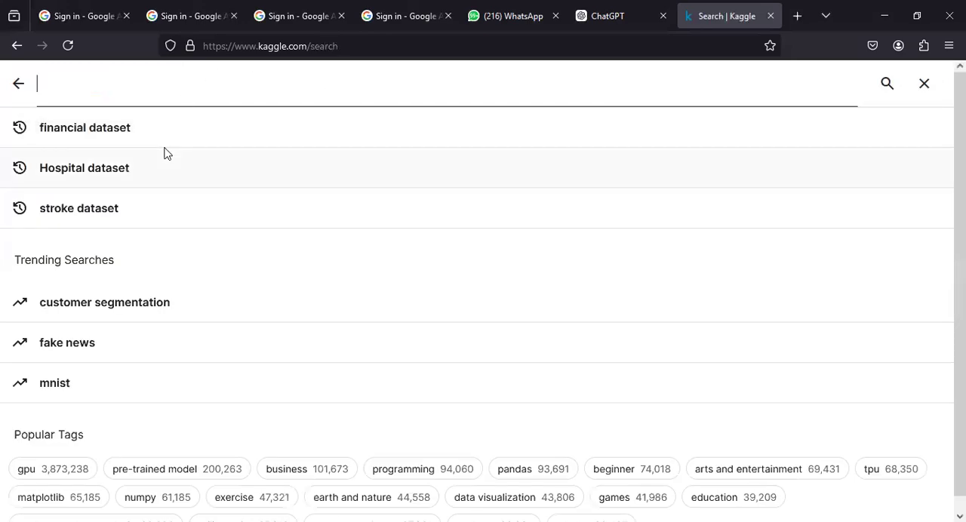
left_click(159, 127)
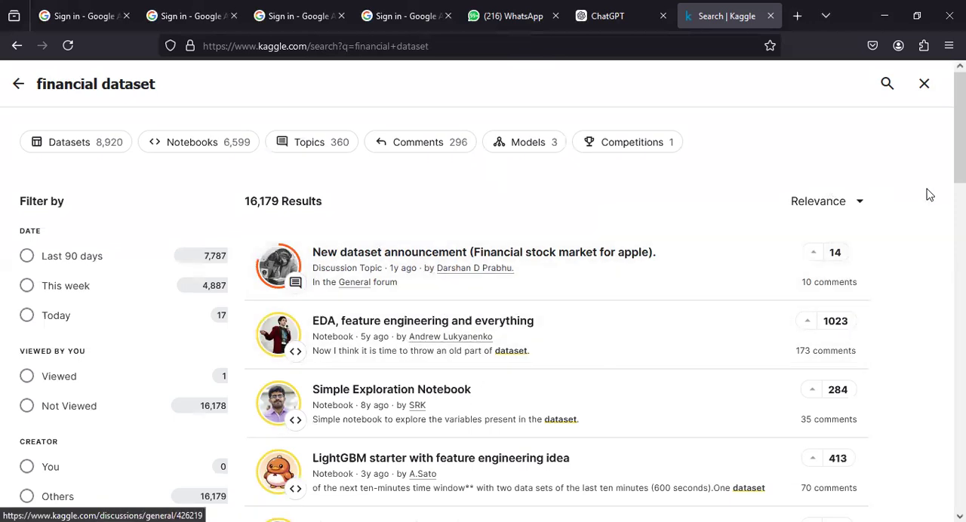
left_click_drag(960, 127, 960, 293)
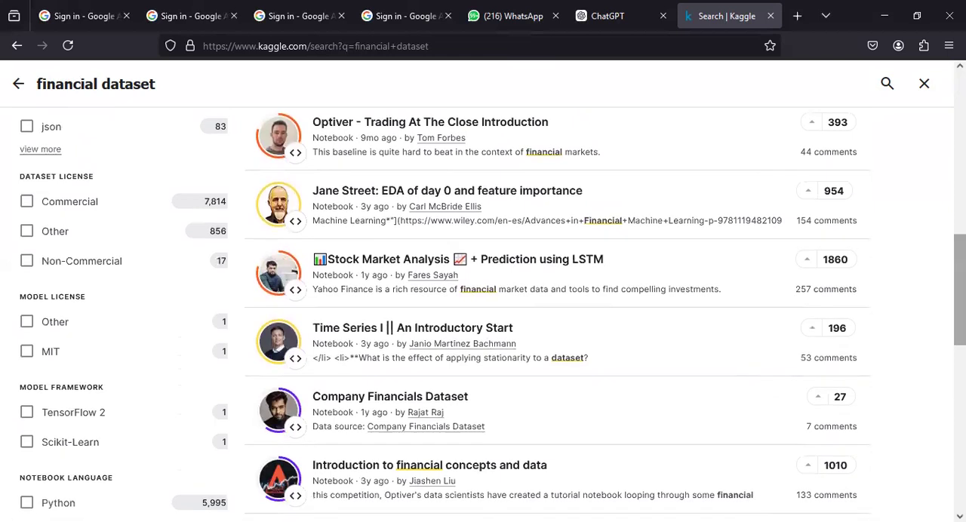
Step: Open the "Stock Market Analysis + Prediction using LSTM" notebook and read its introduction and project questions
left_click(494, 262)
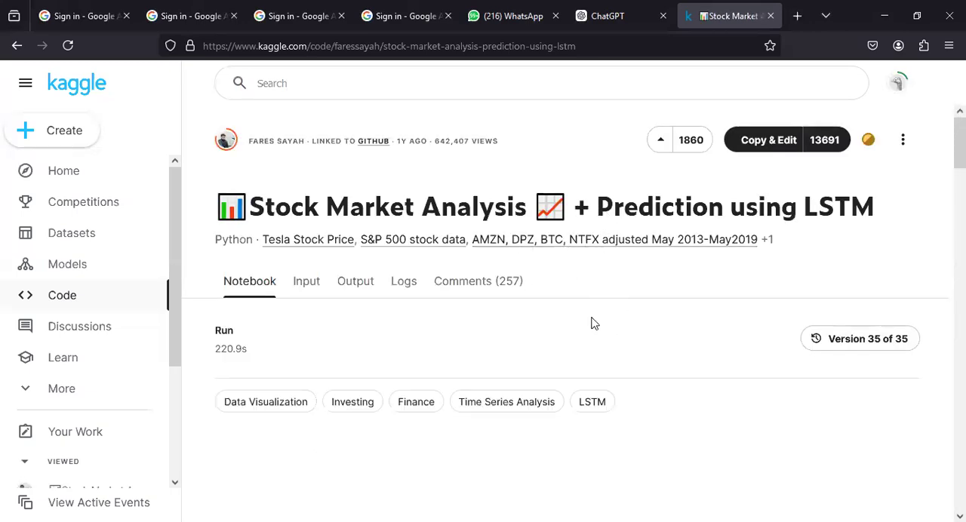
scroll(483, 340, "down", 10)
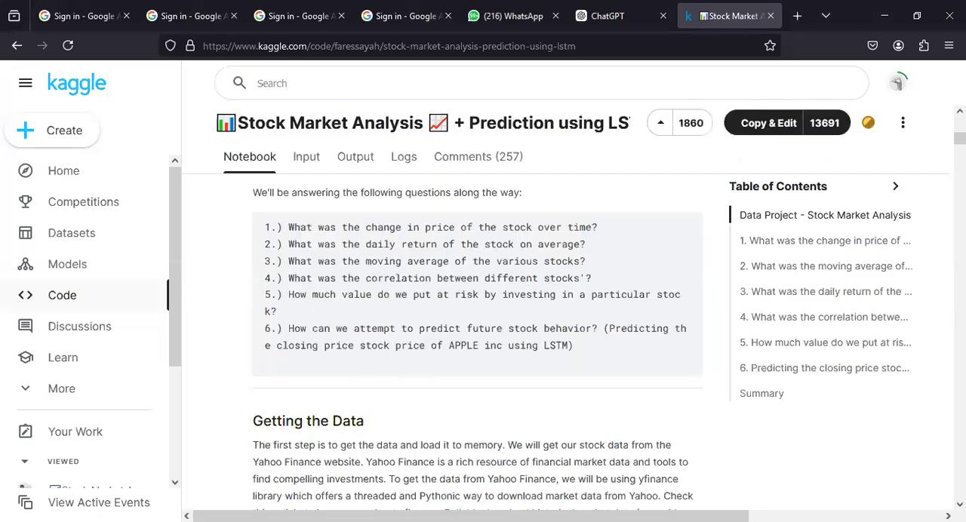
scroll(477, 340, "up", 2)
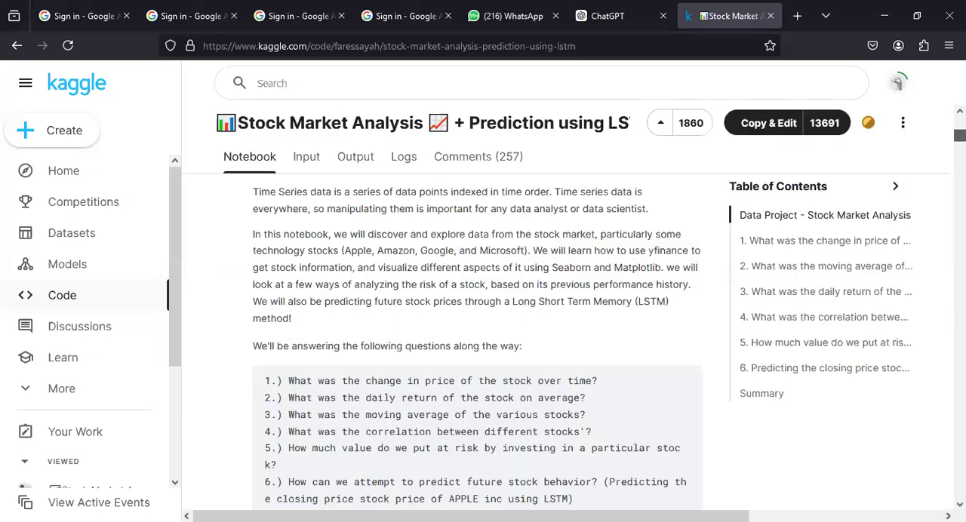
scroll(477, 339, "up", 5)
scroll(597, 519, "down", 2)
scroll(597, 520, "up", 1)
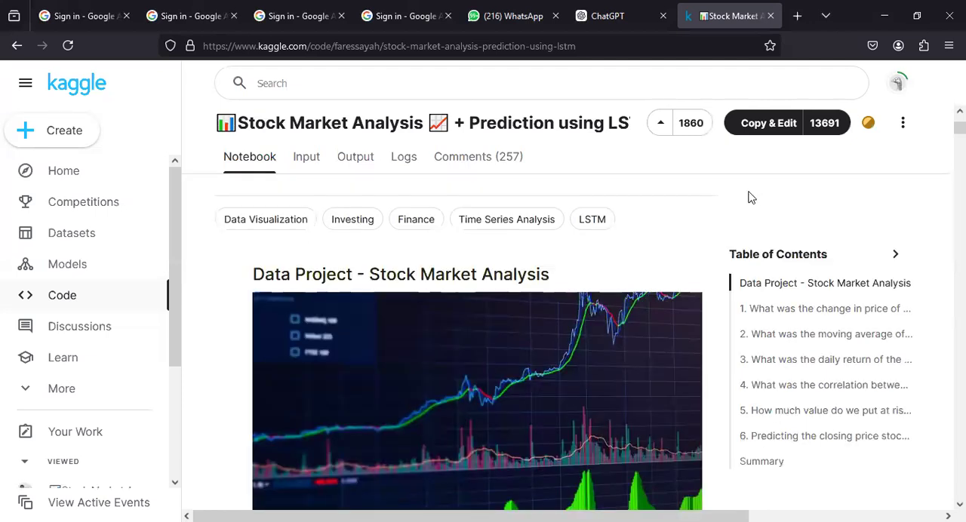
Step: View the public notebooks tagged Data Visualization and visit Kaggle's Models section
left_click(286, 219)
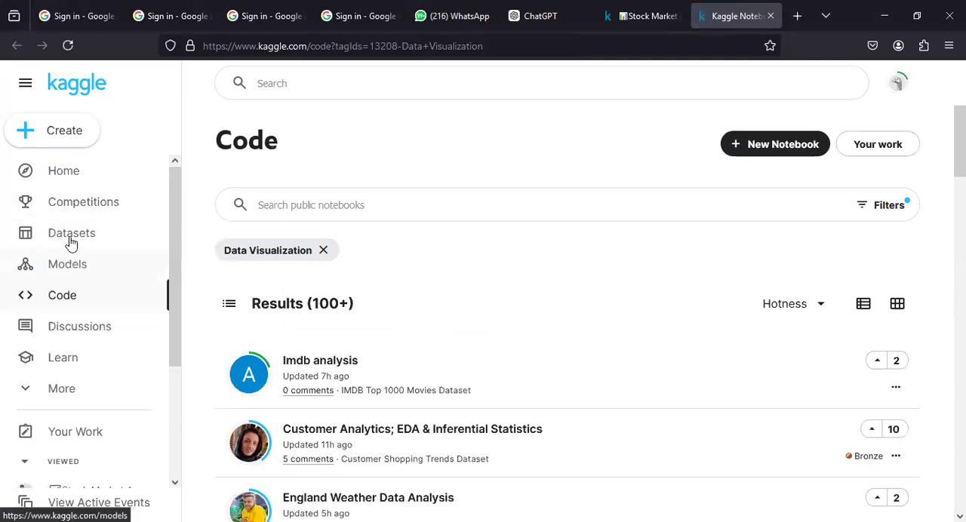
left_click(65, 268)
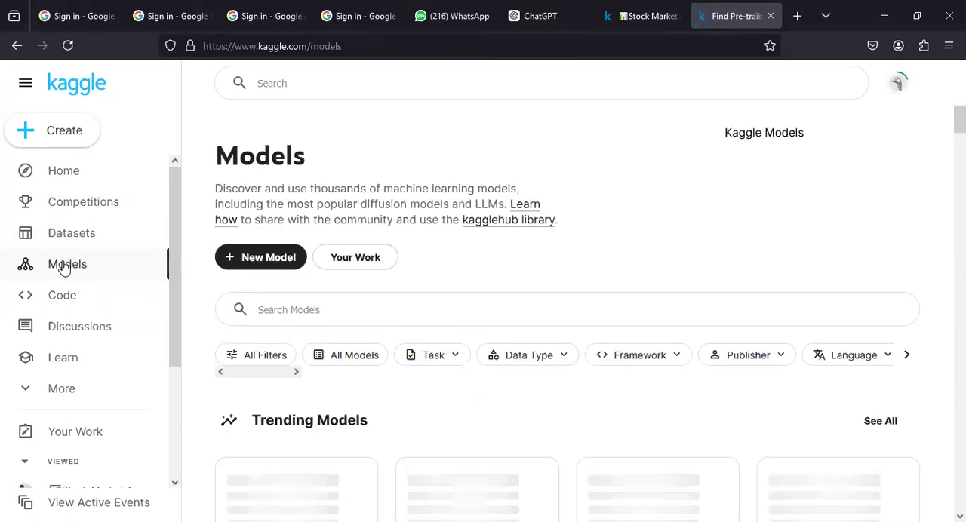
Step: Return to the Datasets section and view the upload form for a new dataset, closing it without uploading
left_click(70, 234)
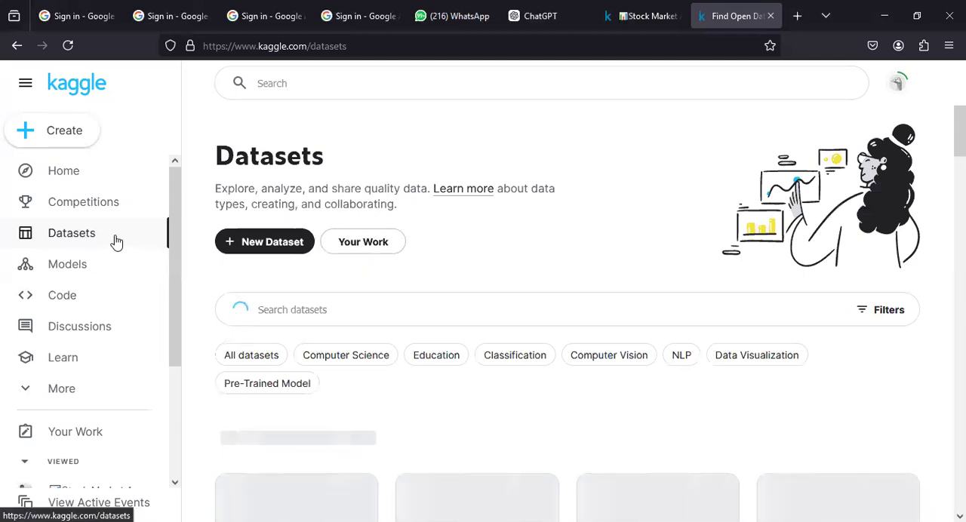
left_click(259, 243)
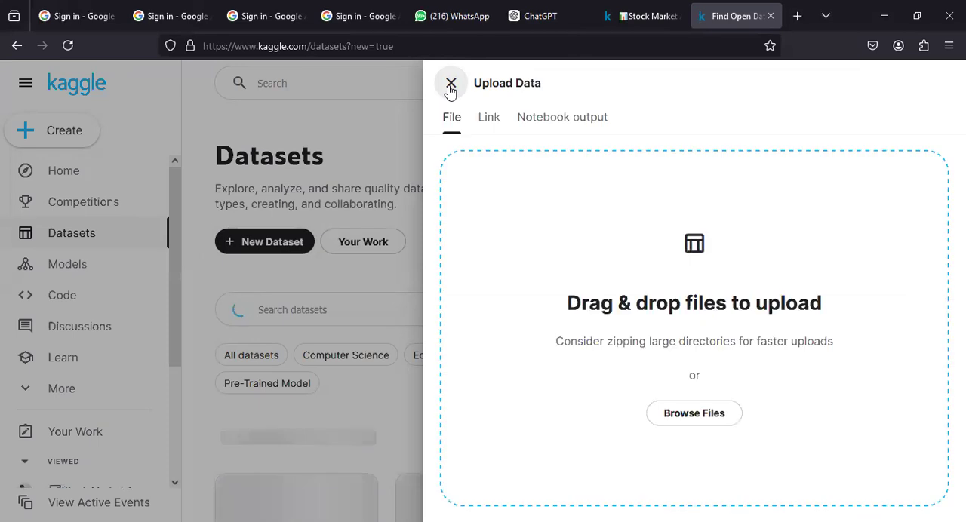
left_click(451, 84)
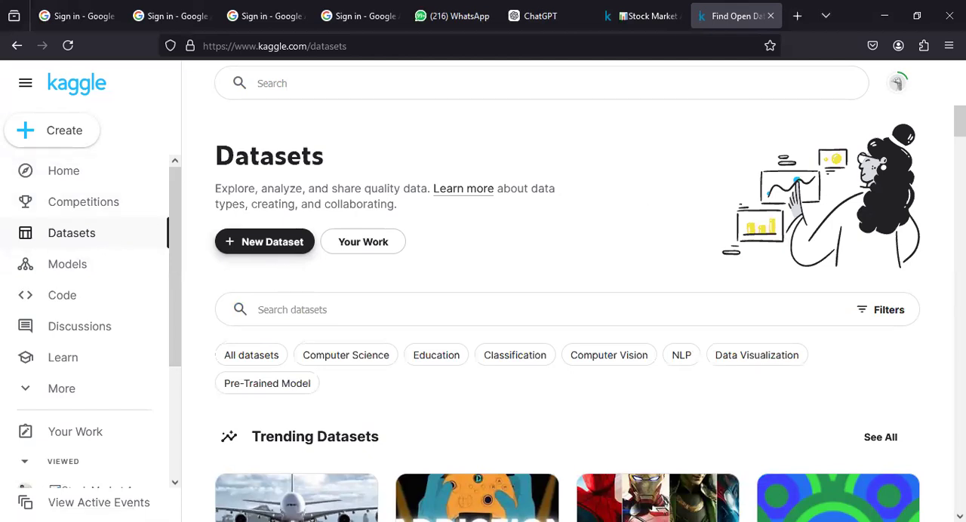
Step: Open Flight Price Prediction from the trending datasets and download it
scroll(793, 240, "down", 3)
scroll(574, 302, "down", 3)
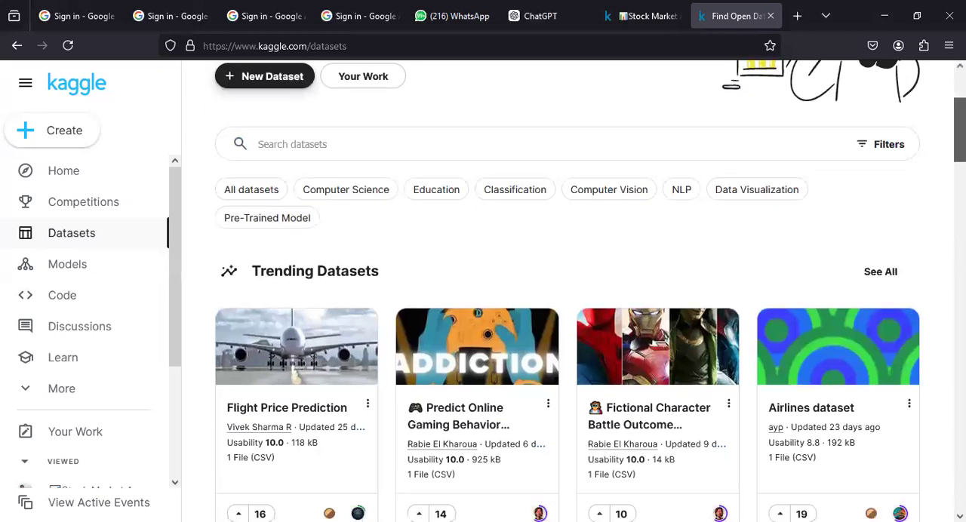
scroll(792, 233, "up", 2)
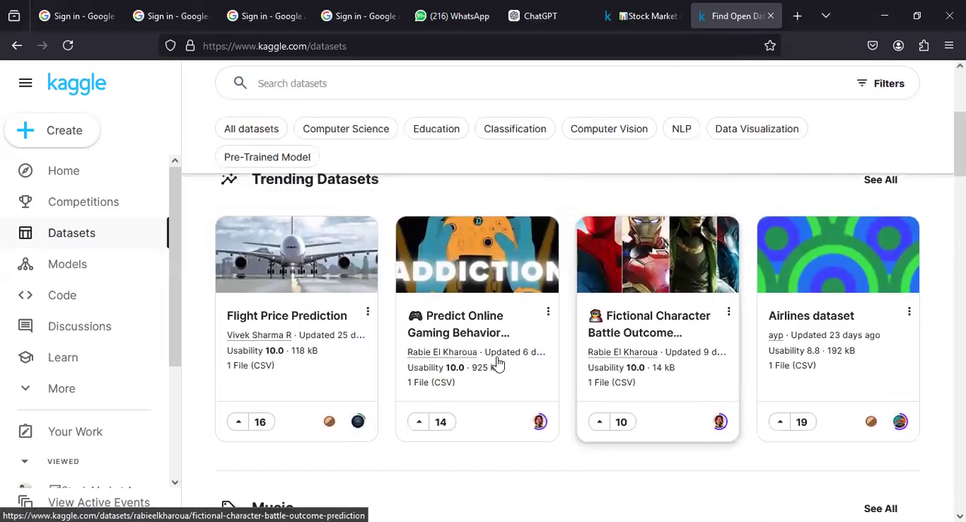
mouse_move(249, 349)
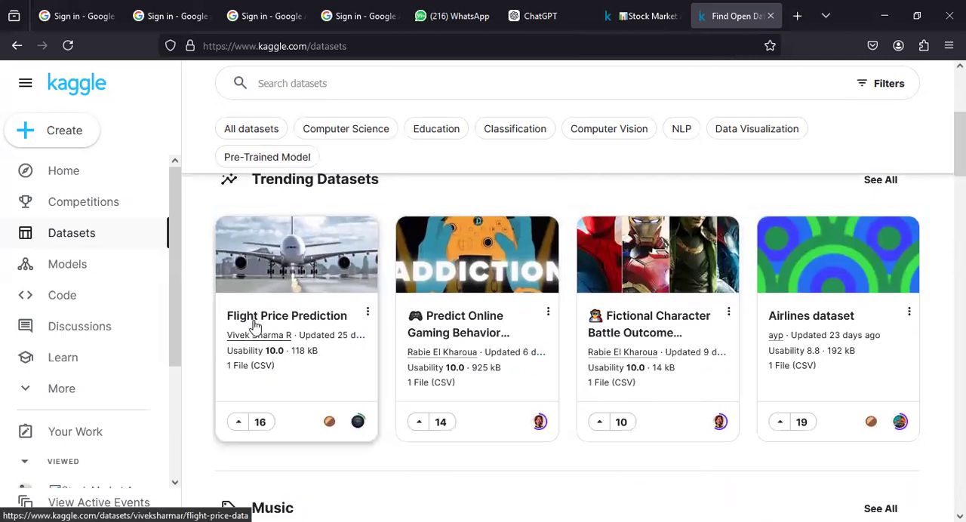
left_click(257, 323)
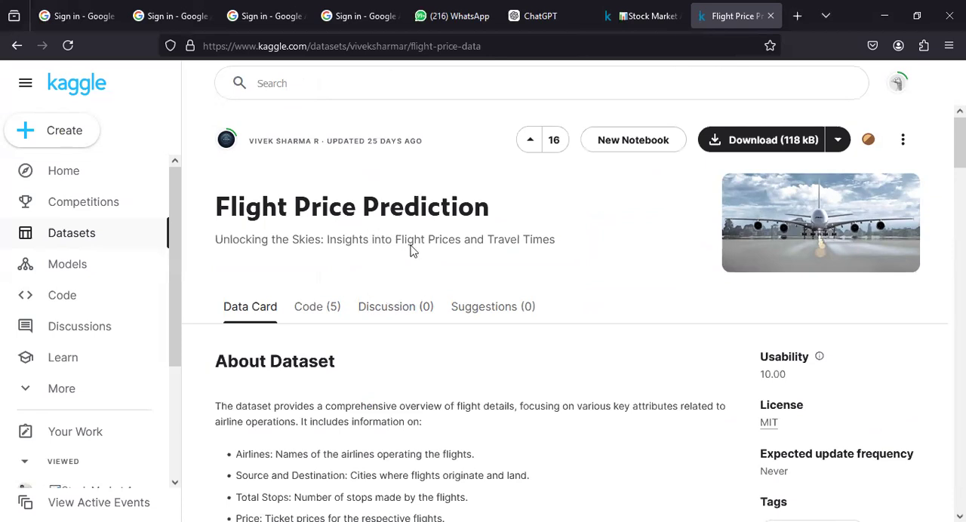
left_click(736, 141)
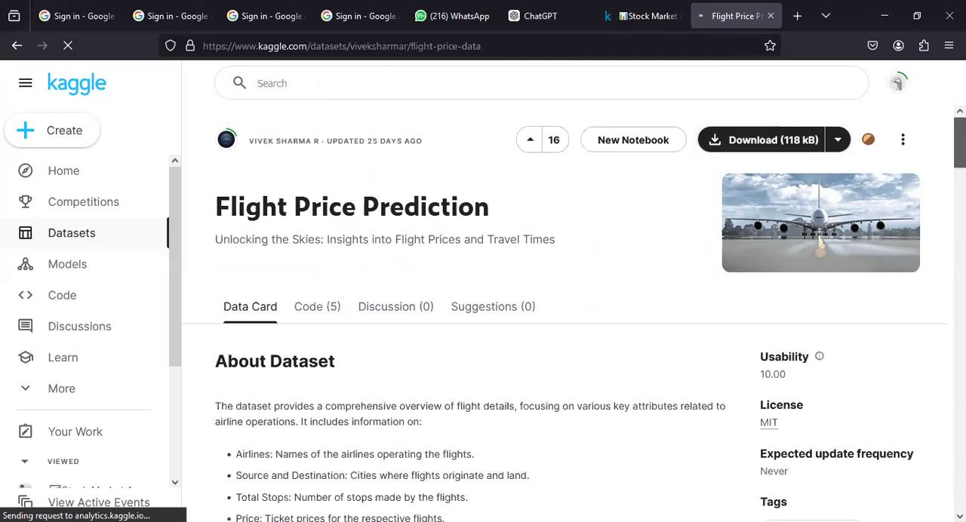
Step: Examine the flight_dataset.csv preview on the dataset page, including its airline, source, destination and stops columns
scroll(574, 313, "down", 6)
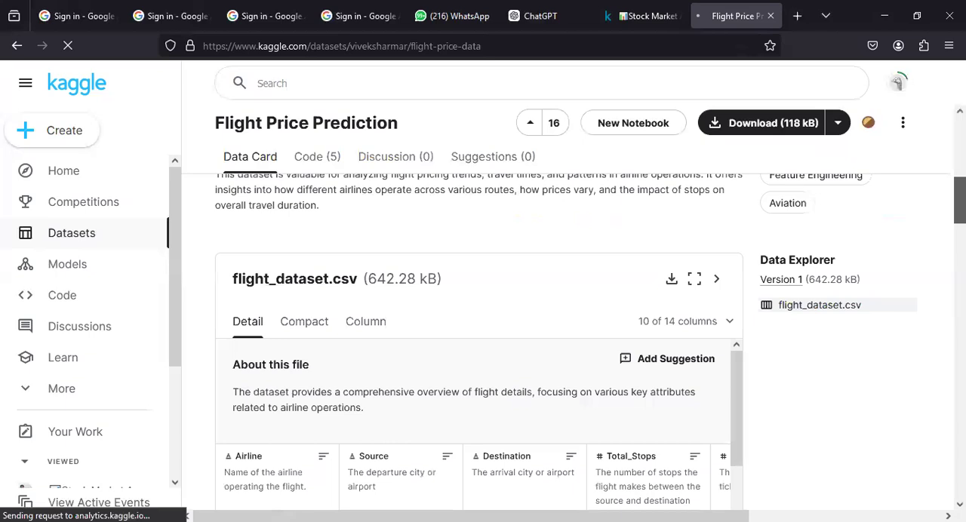
scroll(476, 339, "down", 3)
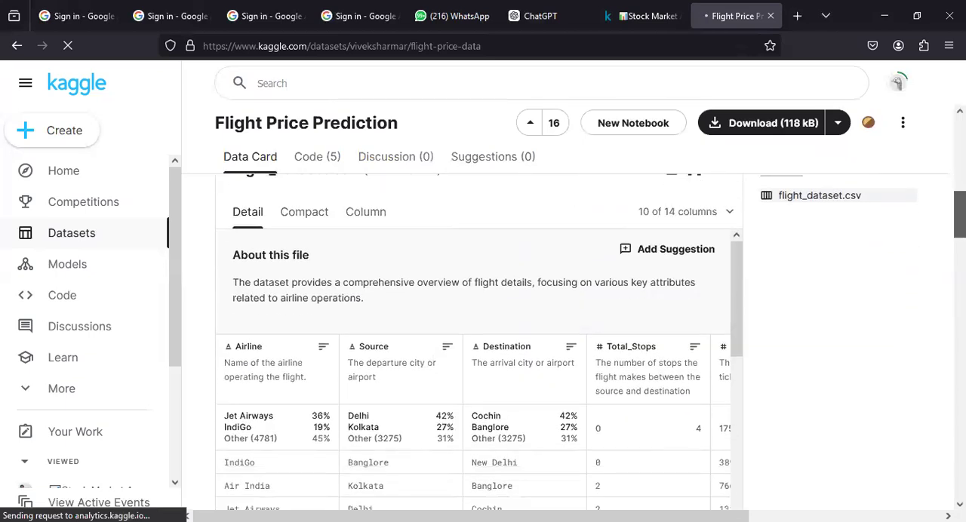
scroll(475, 340, "down", 5)
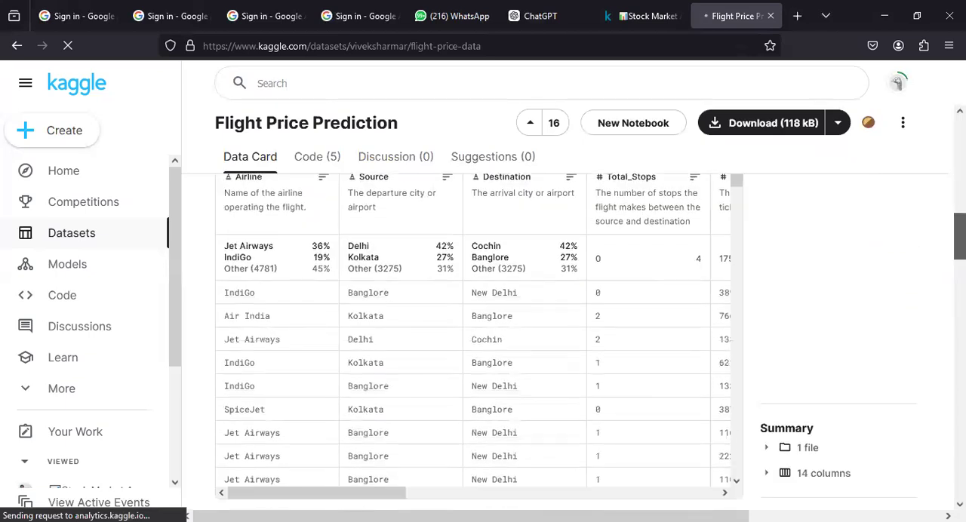
scroll(476, 339, "down", 2)
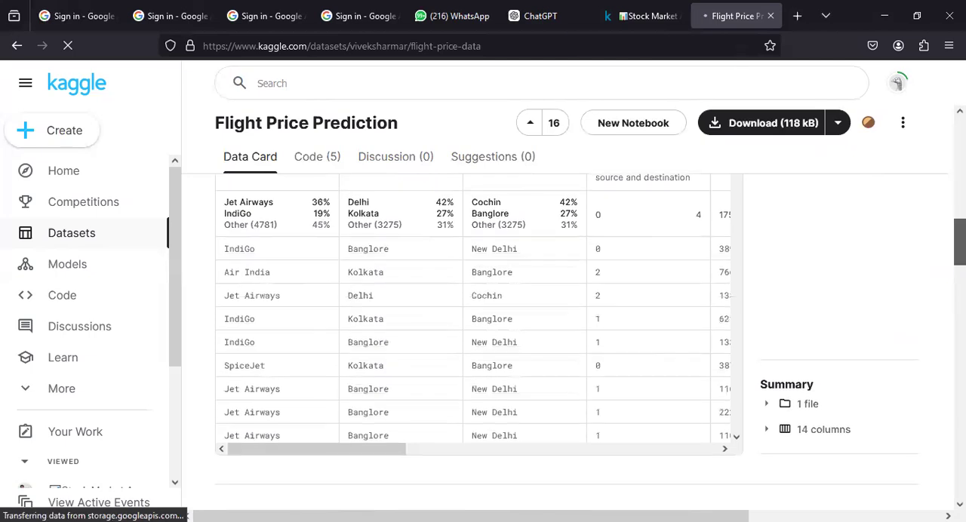
scroll(475, 339, "down", 2)
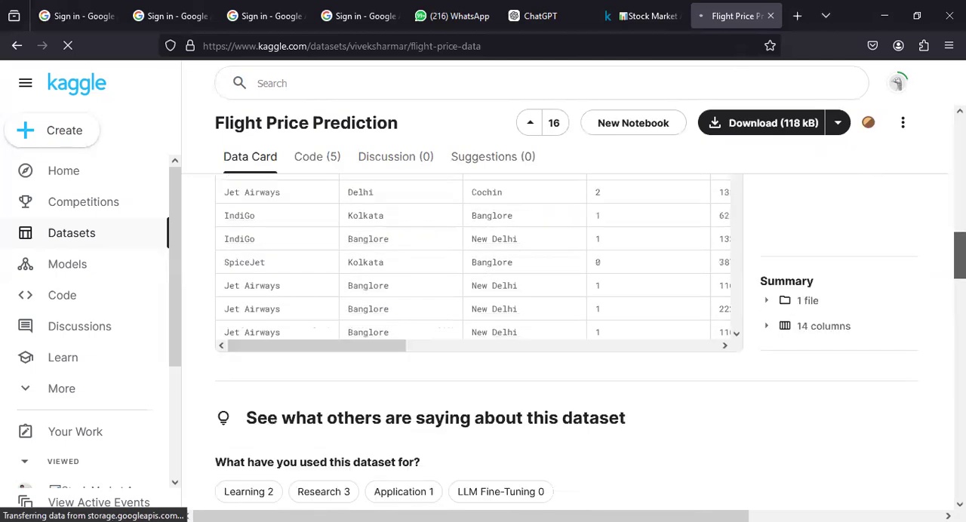
scroll(475, 340, "up", 5)
scroll(878, 250, "down", 3)
scroll(878, 250, "up", 2)
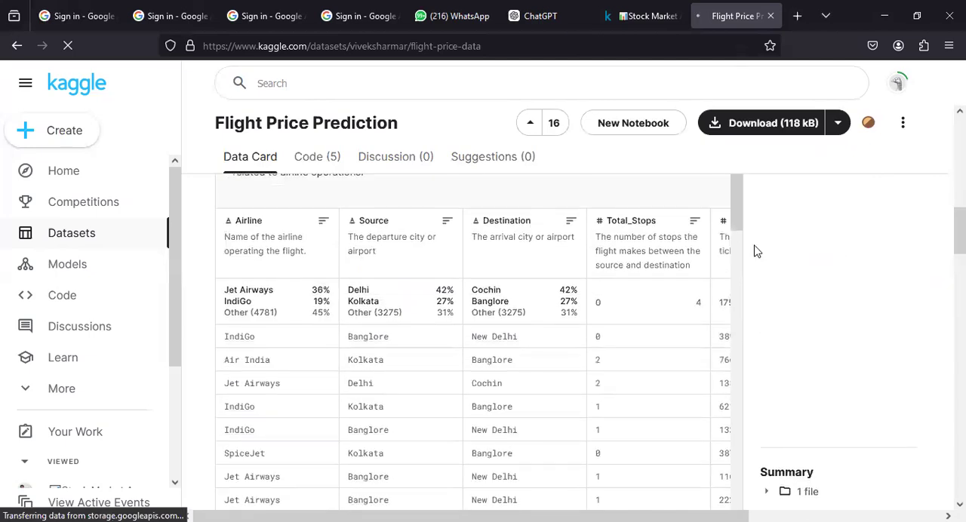
left_click_drag(737, 233, 779, 452)
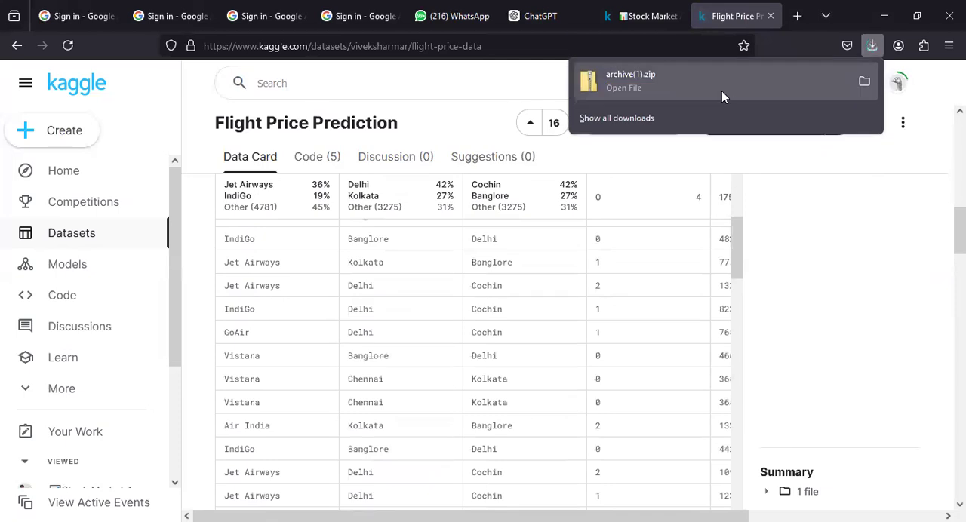
Step: Open the downloaded archive(1).zip and its flight_dataset file in Excel, dismissing the data loss and genuine Office notices
right_click(724, 92)
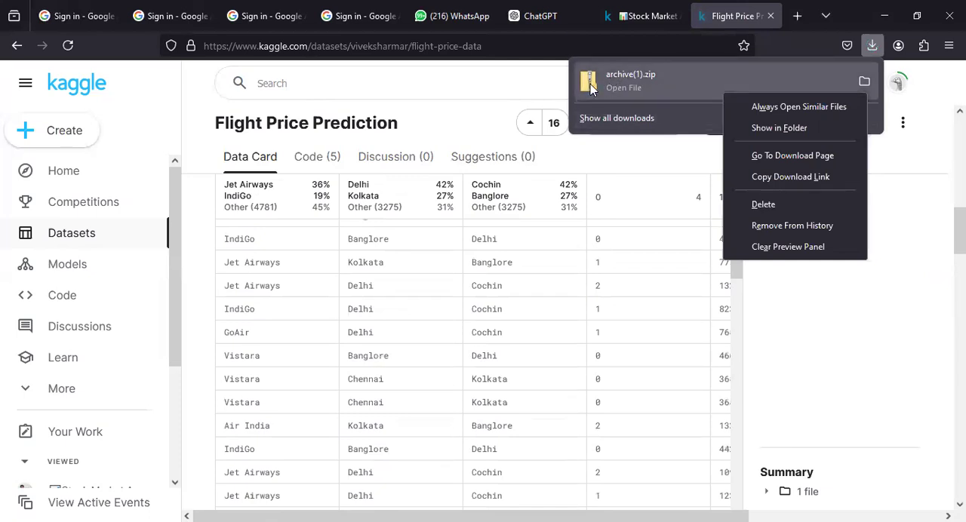
key("Escape")
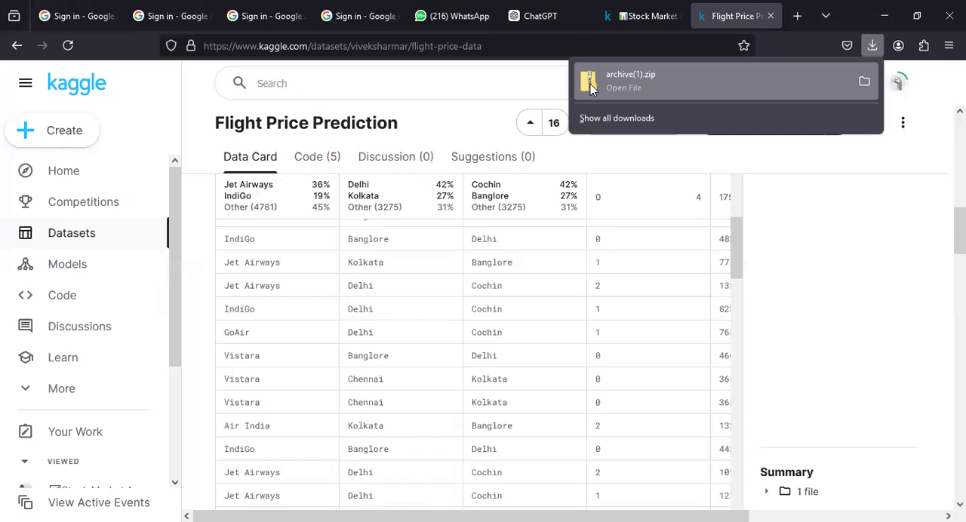
left_click(597, 96)
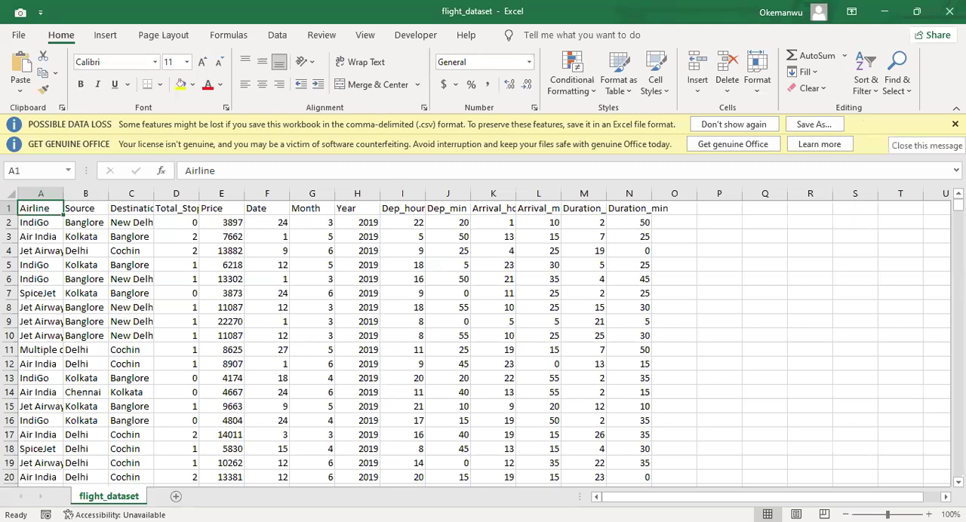
left_click(955, 124)
left_click(955, 124)
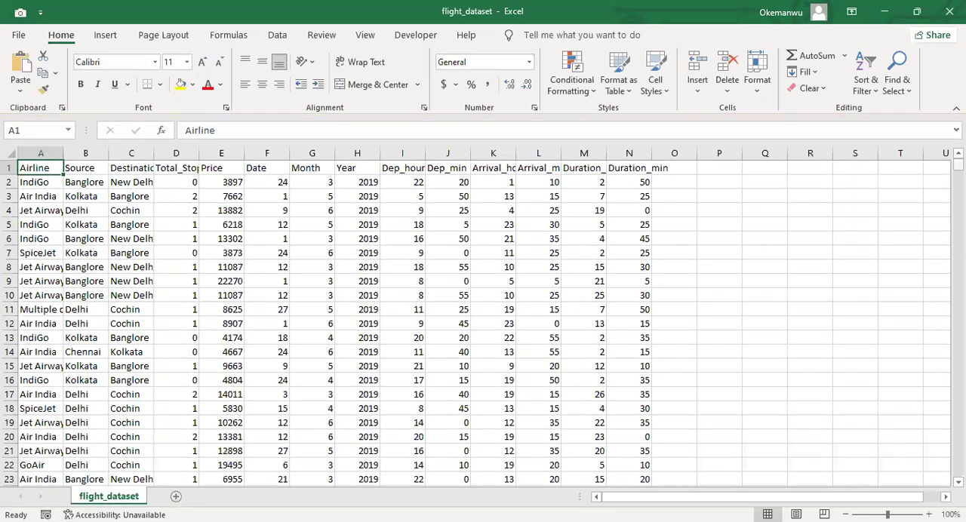
Step: Look through the flight dataset down to its last rows and return to cell A1
mouse_move(959, 164)
left_mouse_down()
mouse_move(958, 256)
mouse_move(959, 164)
left_mouse_up()
key("alt+Tab")
left_click_drag(959, 165, 959, 471)
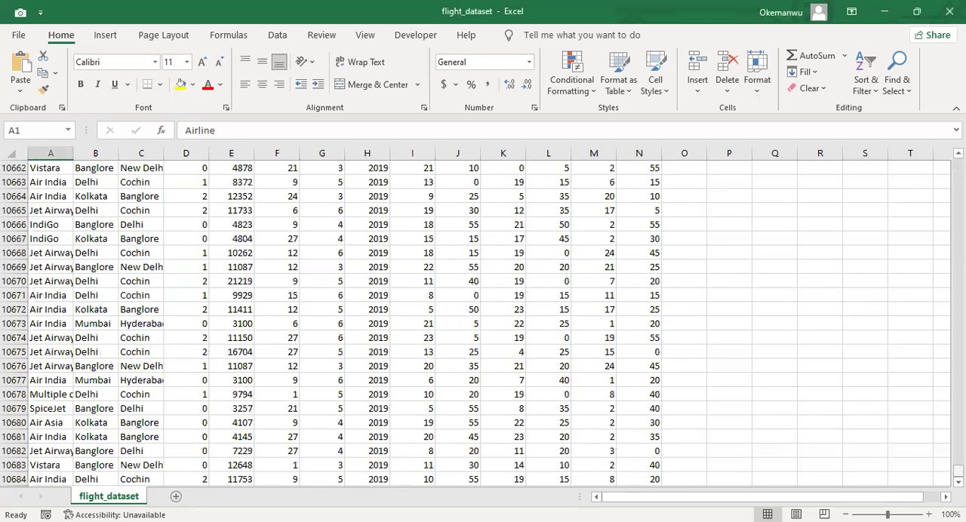
left_click_drag(958, 471, 959, 448)
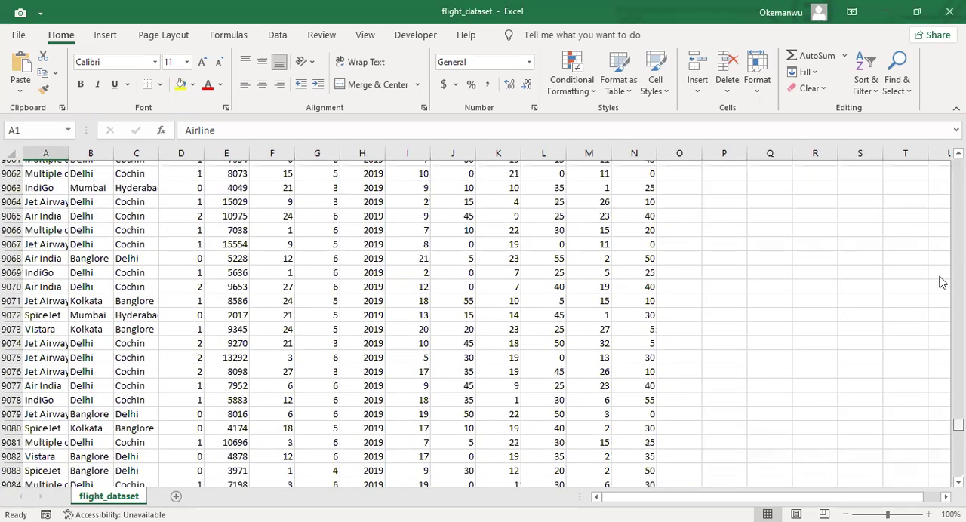
key("ctrl+Home")
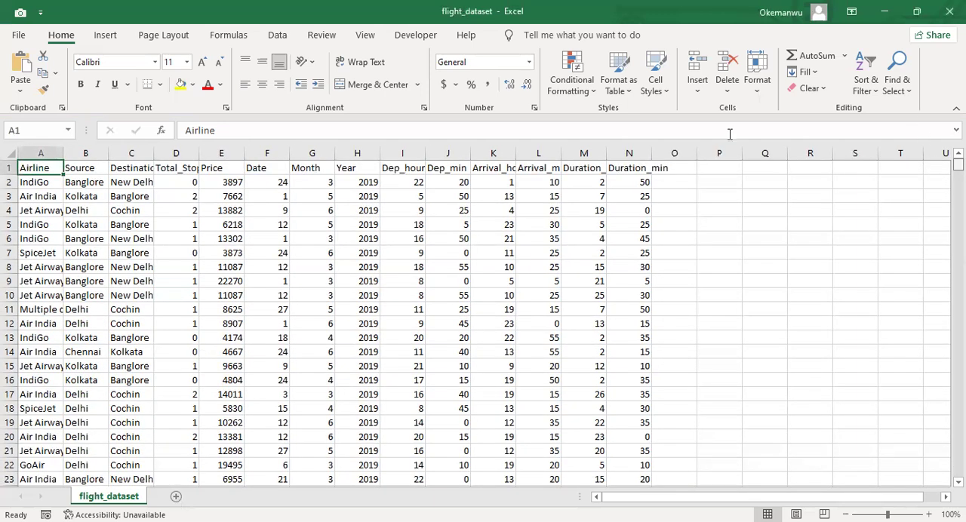